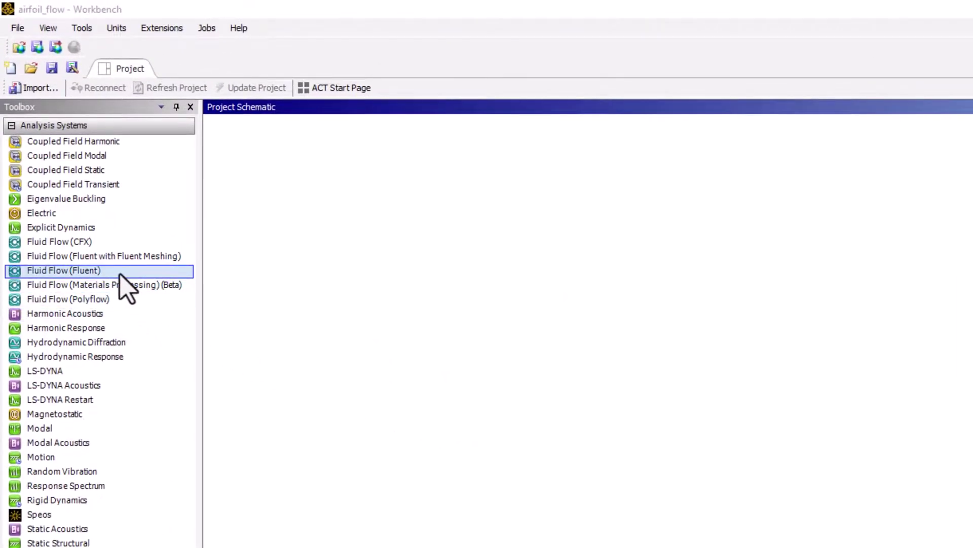
- Add a Fluid Flow (Fluent) system to the project schematic and name it 'Airfoil Flow'
drag(120, 274, 333, 207)
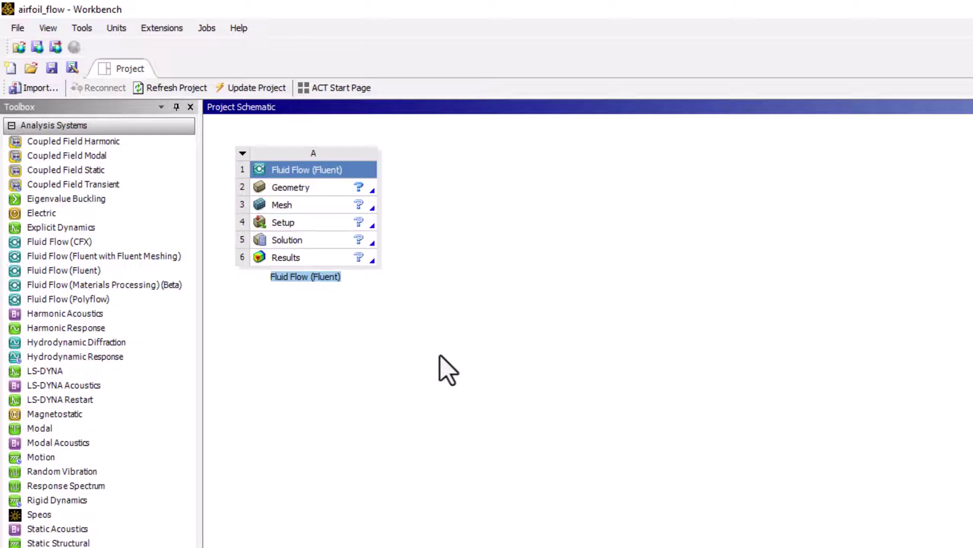
text(Airfoil)
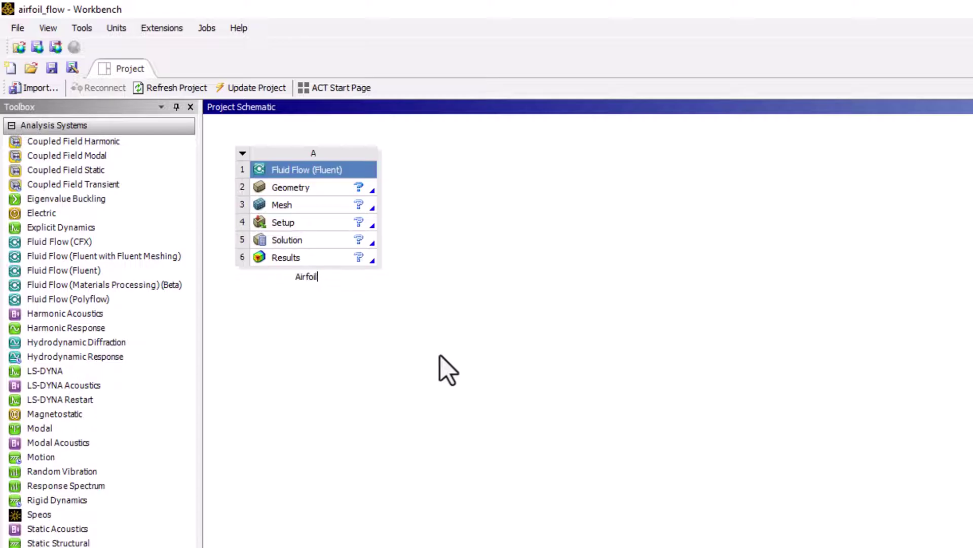
text( Flow)
key(Return)
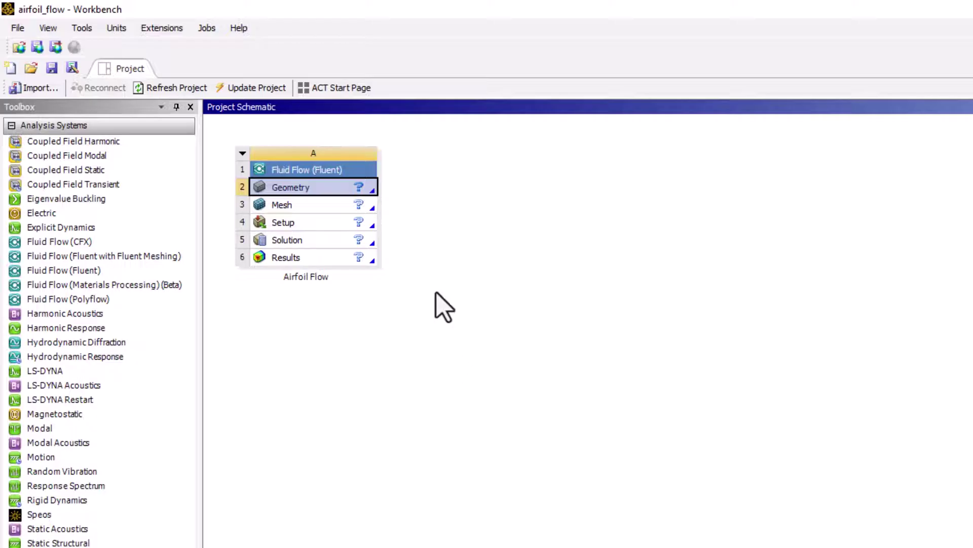
- Set the Geometry cell's Analysis Type property to 2D
right_click(329, 191)
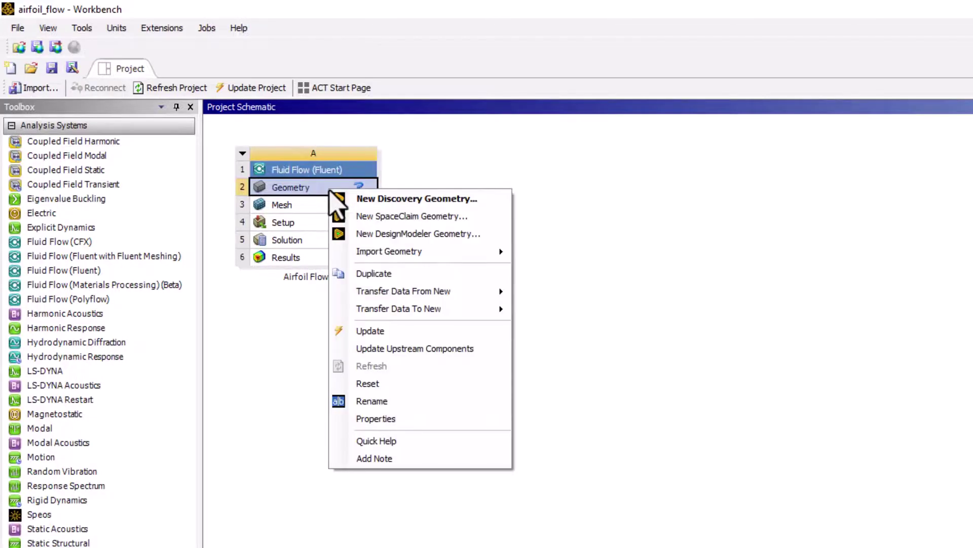
click(451, 419)
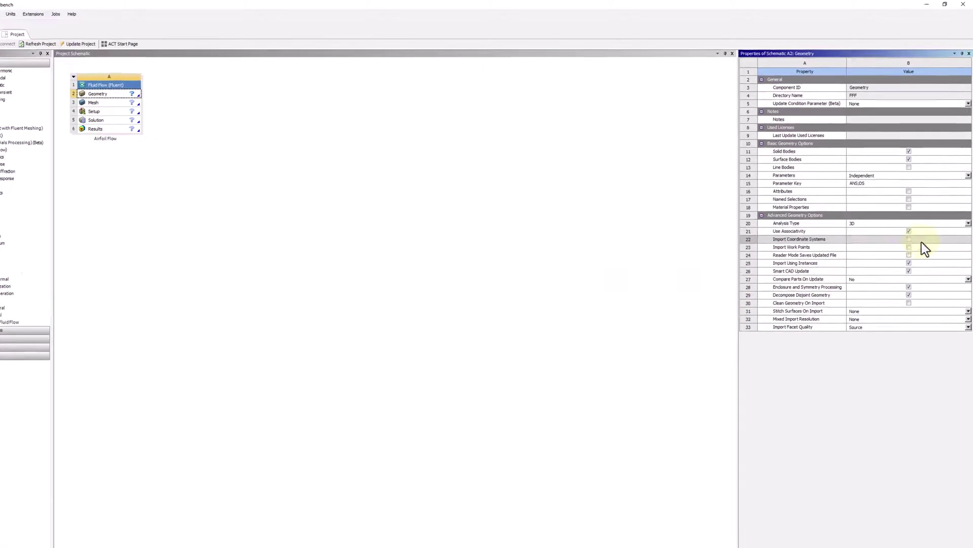
click(965, 321)
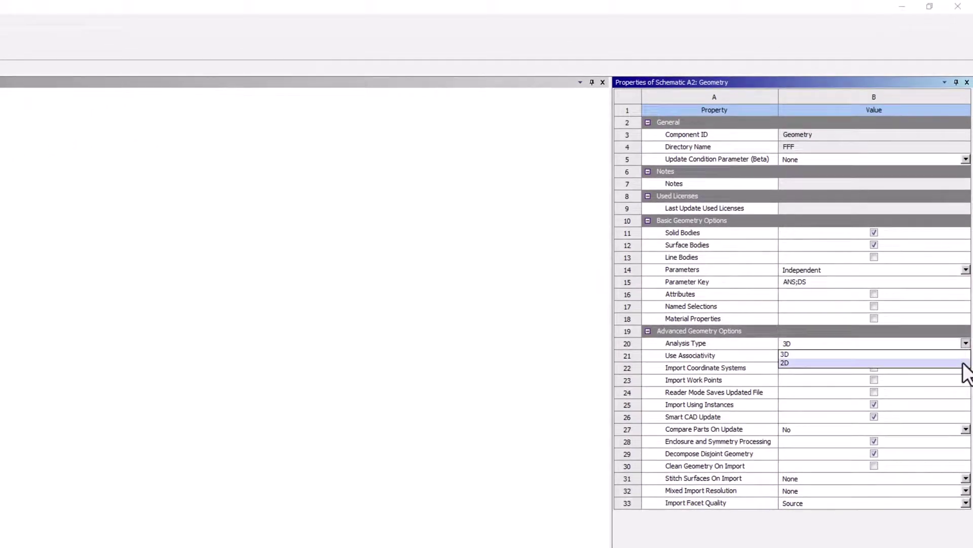
click(963, 335)
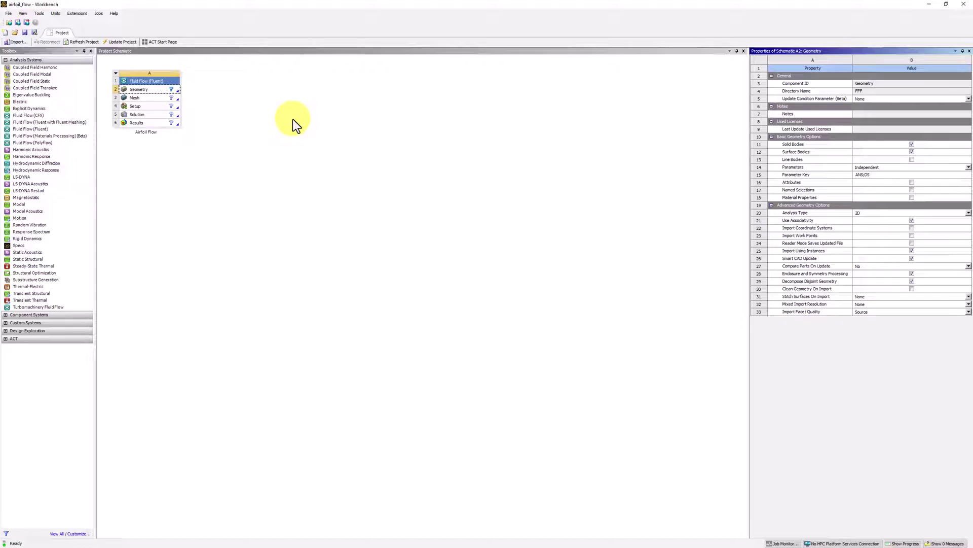
- Launch Discovery from the Geometry cell and confirm Metric units in metres in Settings
double_click(161, 90)
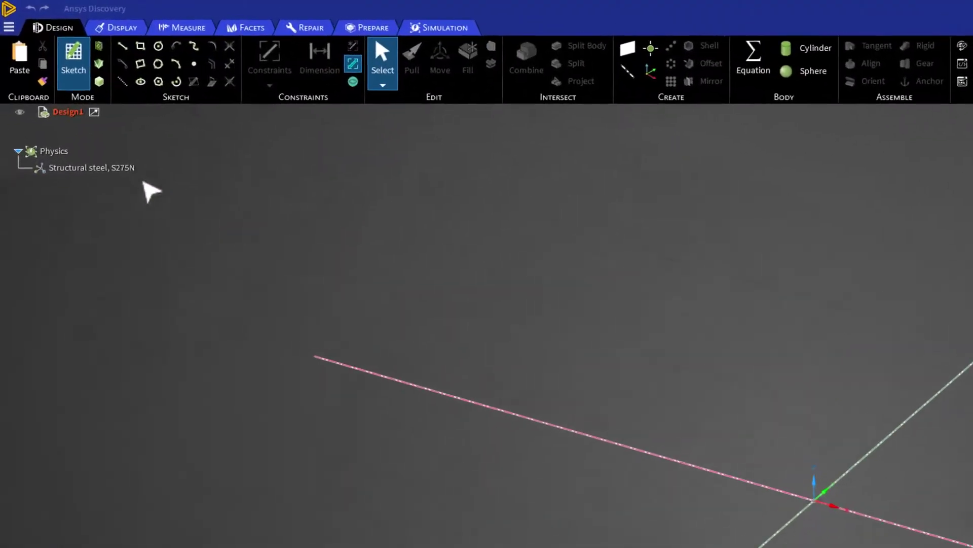
click(9, 28)
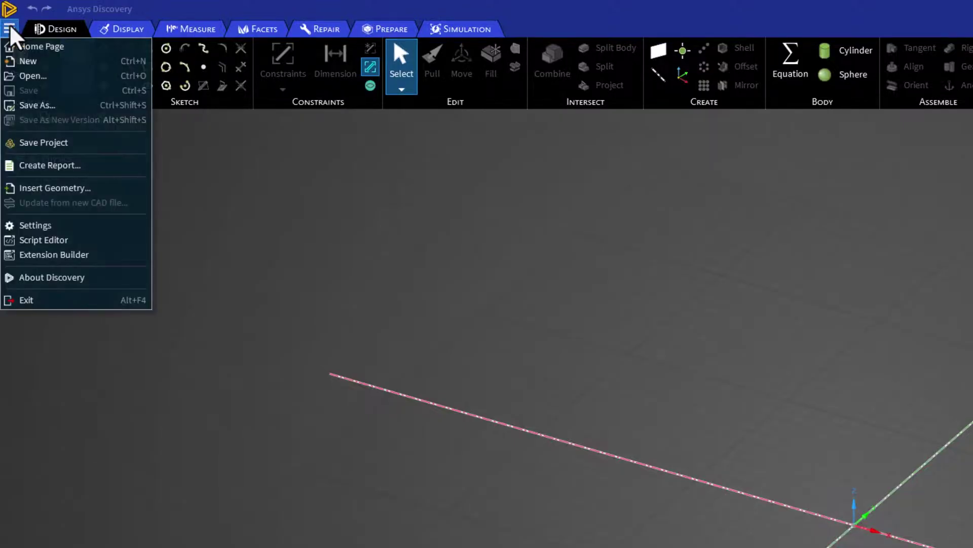
click(113, 231)
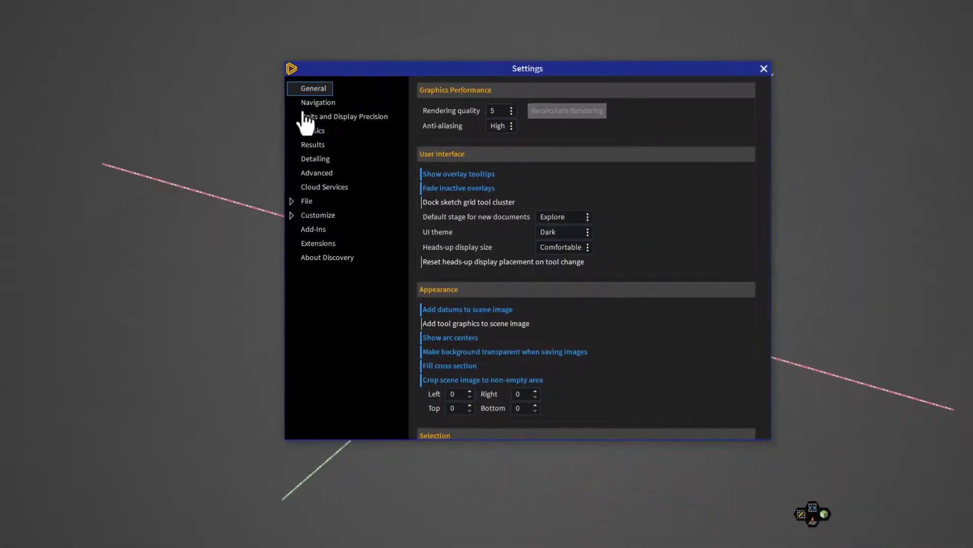
click(355, 117)
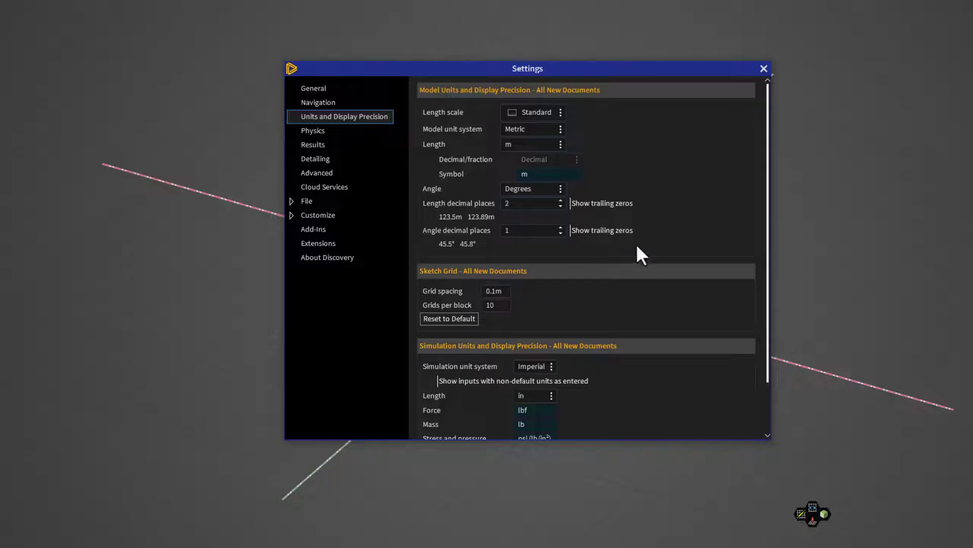
click(763, 68)
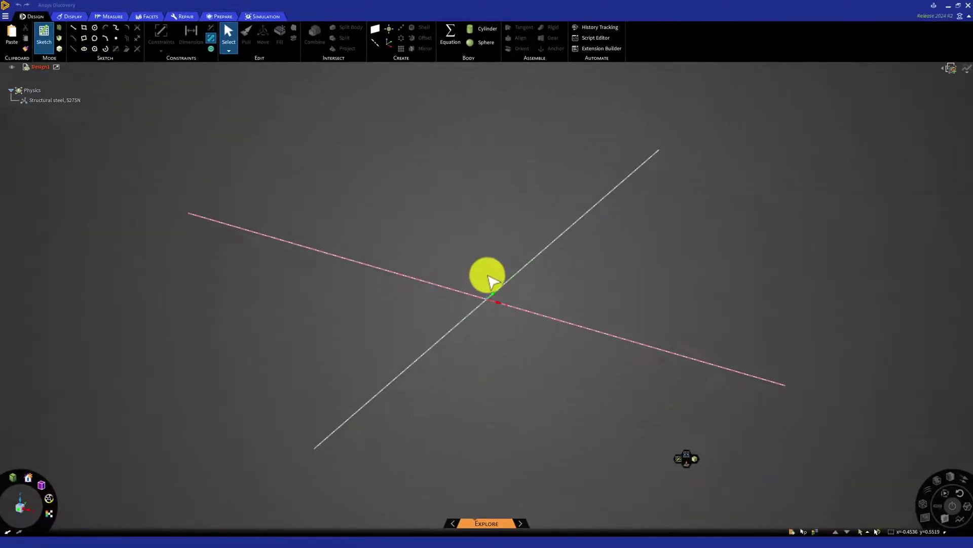
- Select the origin axes and switch to plan view facing the sketch plane
click(488, 289)
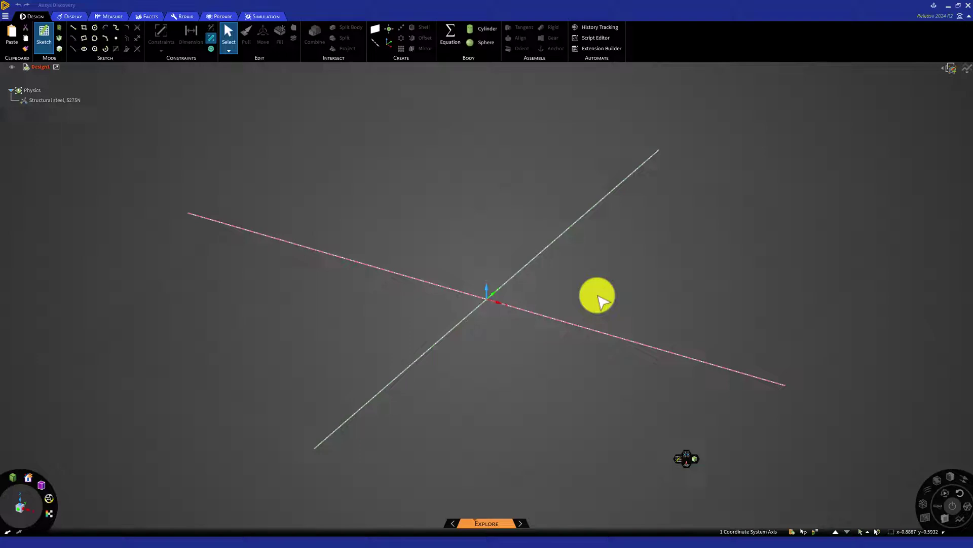
key(v)
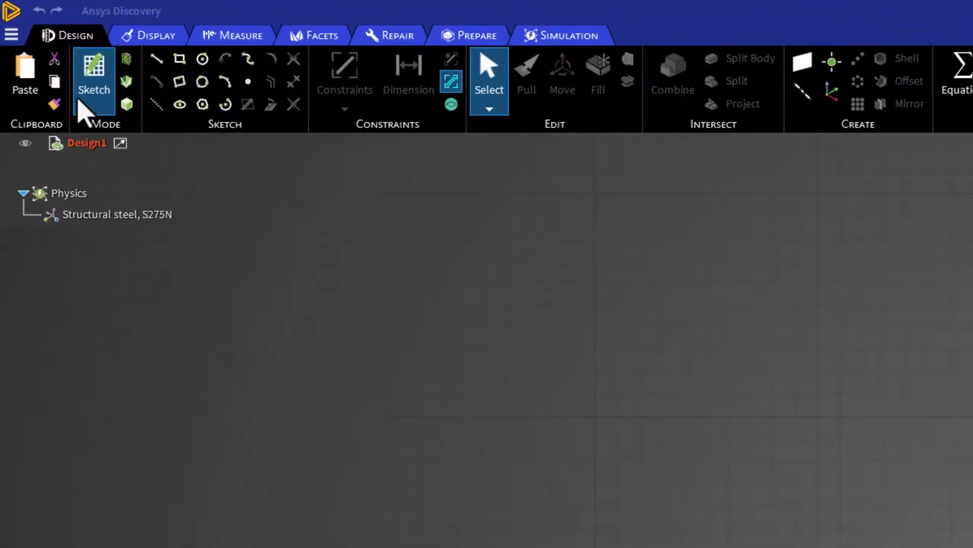
- Insert the NACA0012.txt airfoil profile into the design as geometry
click(6, 34)
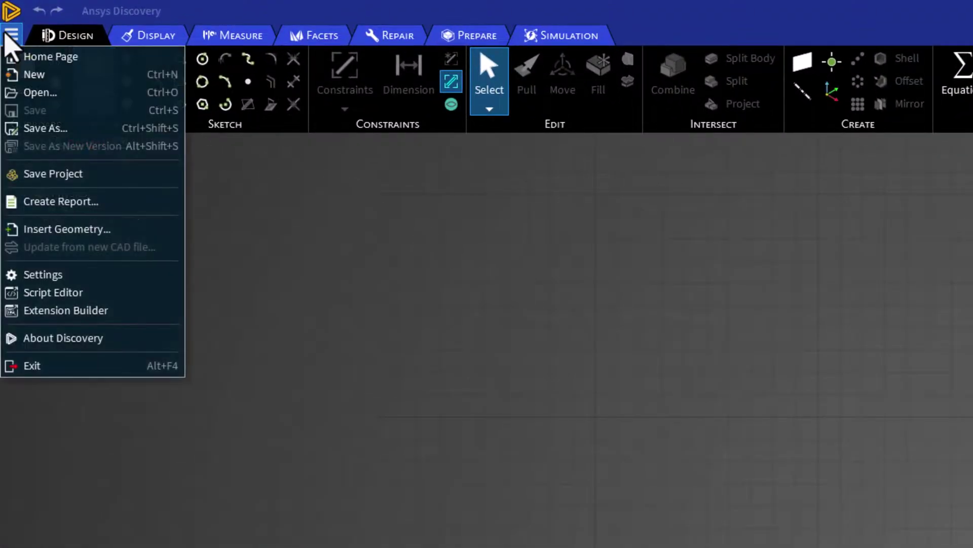
click(133, 230)
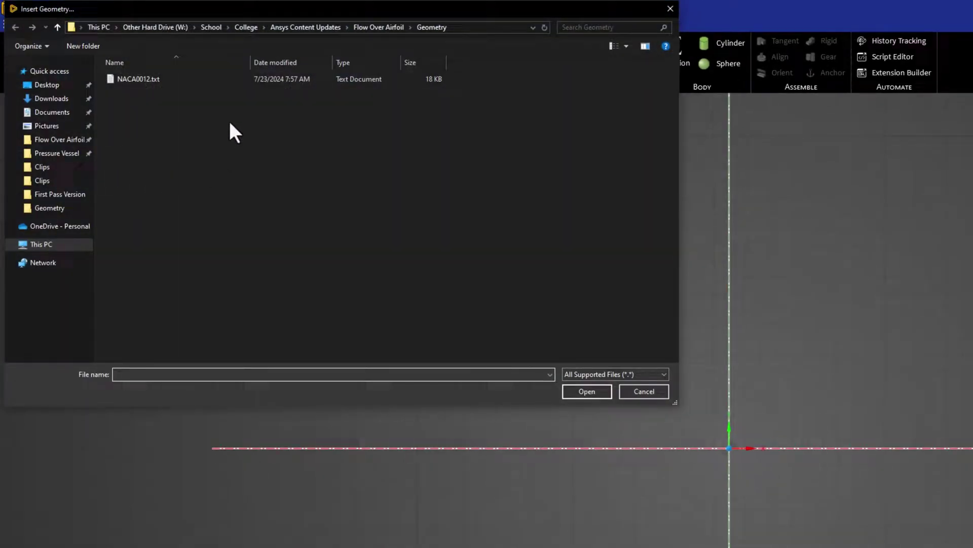
click(231, 80)
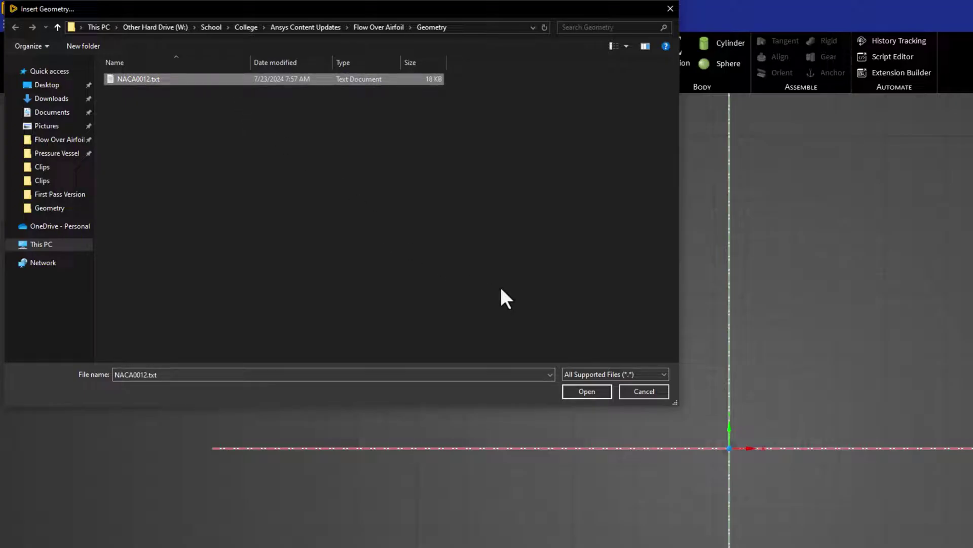
click(596, 391)
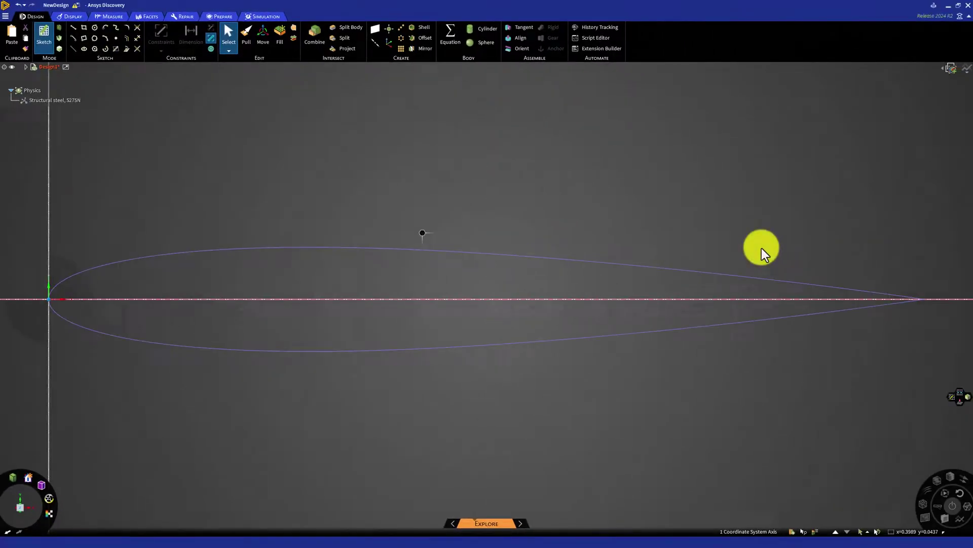
scroll(761, 248, up, 3)
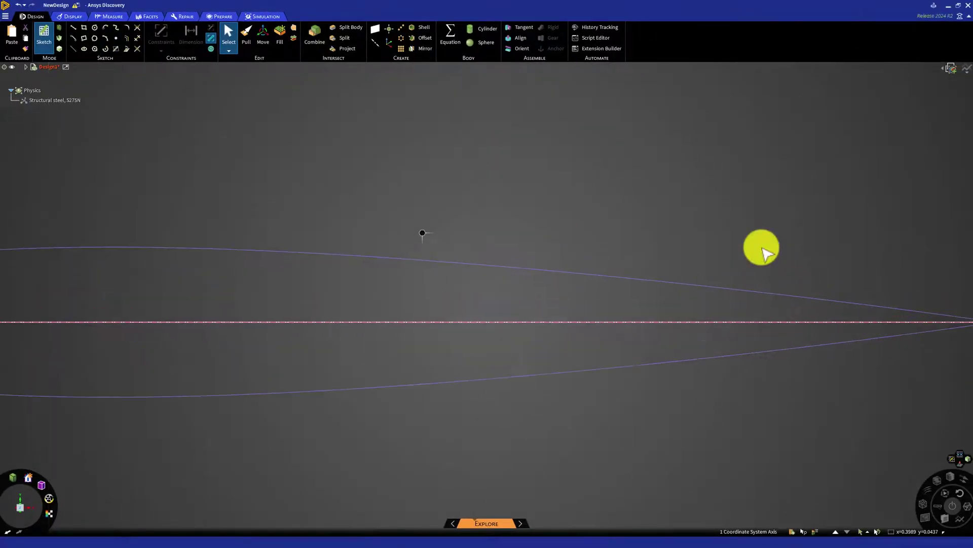
scroll(406, 248, down, 5)
scroll(543, 257, down, 2)
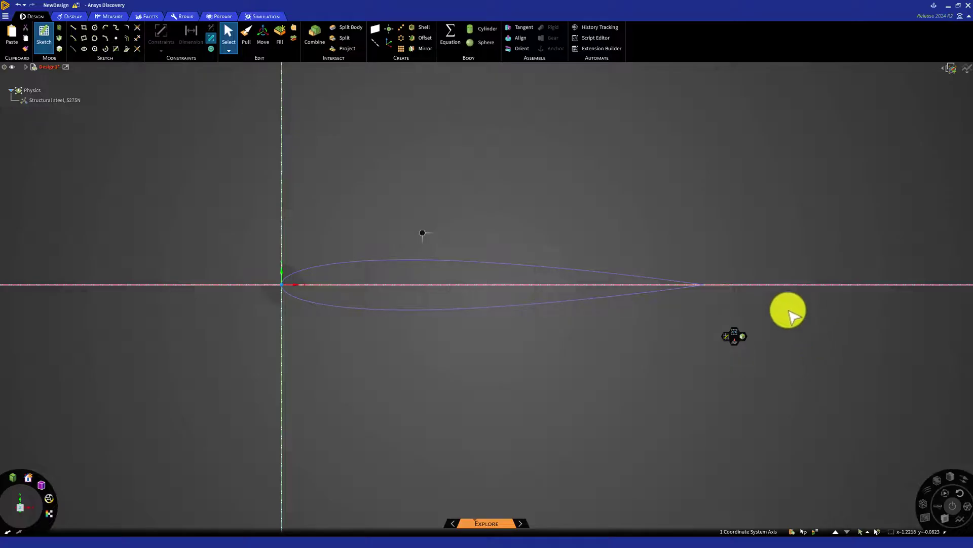
scroll(710, 268, up, 2)
scroll(610, 226, down, 8)
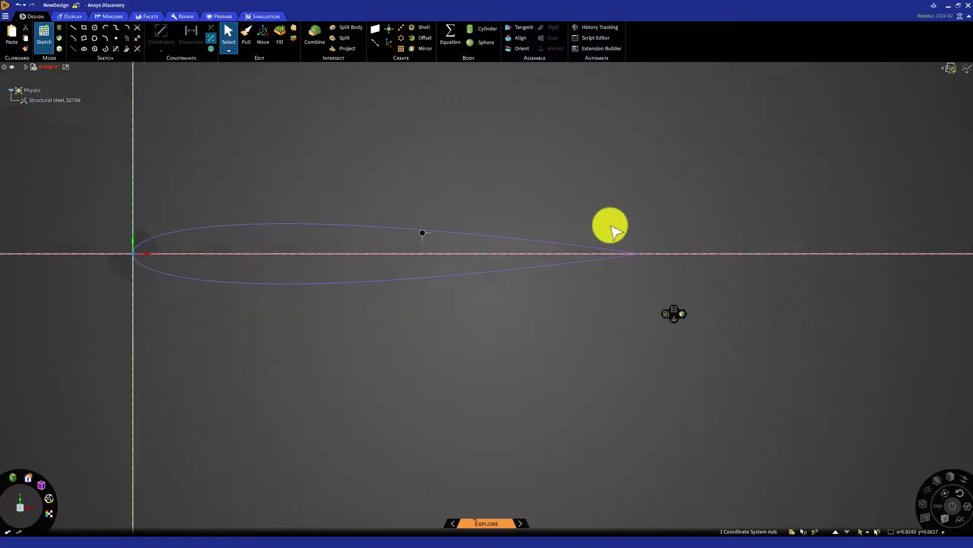
scroll(528, 202, up, 3)
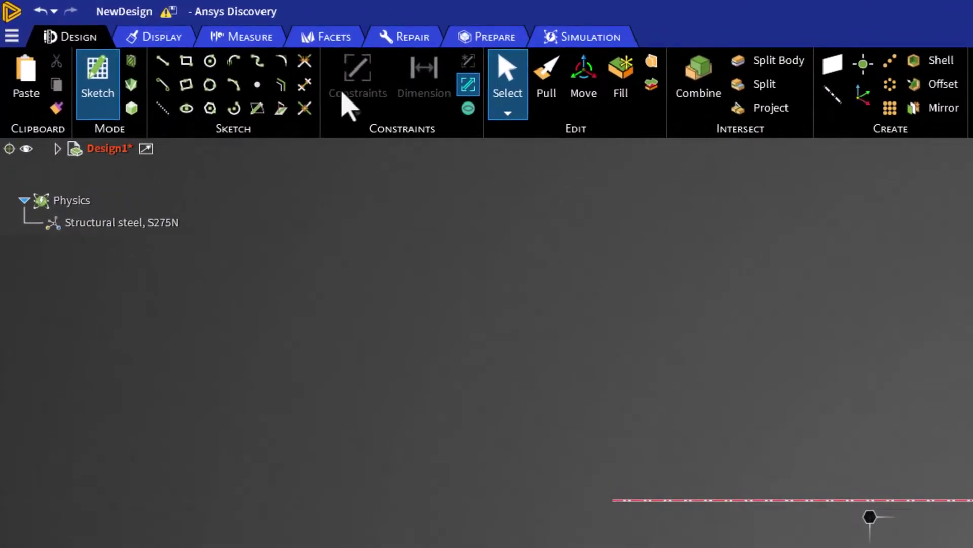
- Draw a 180° three-point arc of radius 1.35 m left of the airfoil, ends on the vertical axis
click(239, 88)
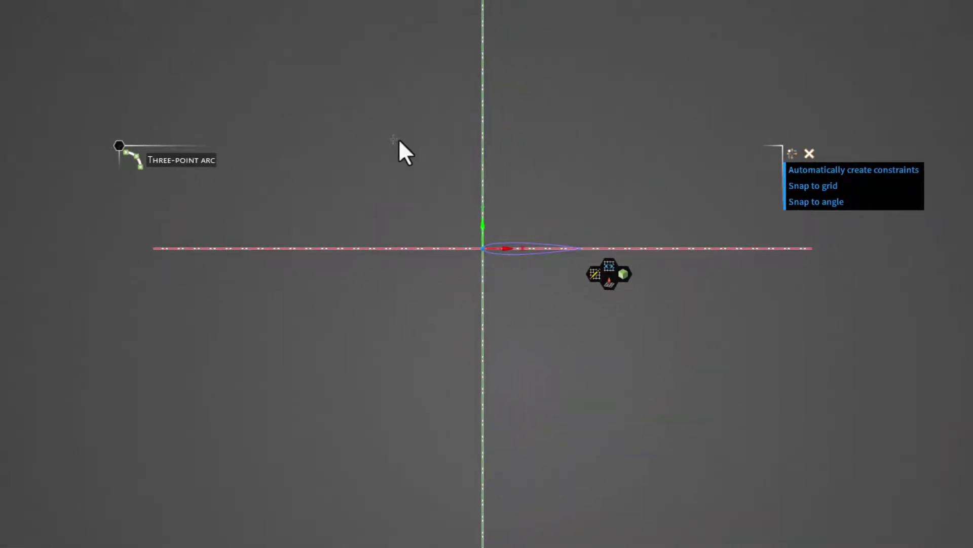
click(482, 140)
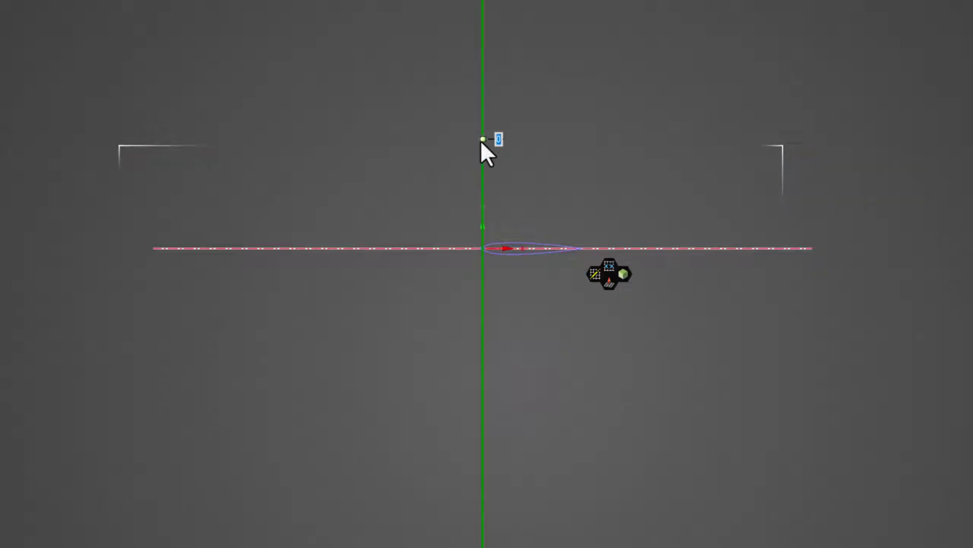
click(481, 407)
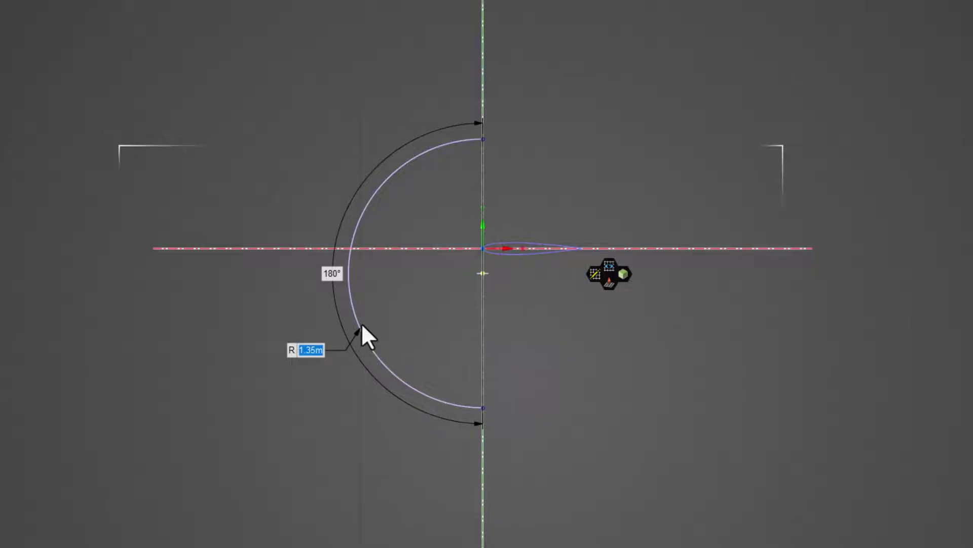
click(361, 326)
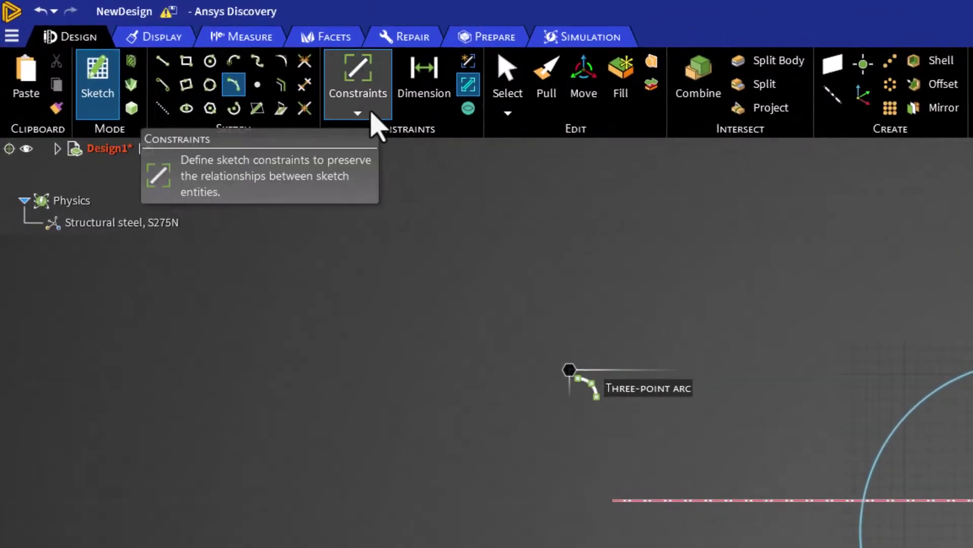
- Constrain the arc's centre point coincident with the sketch origin
click(376, 126)
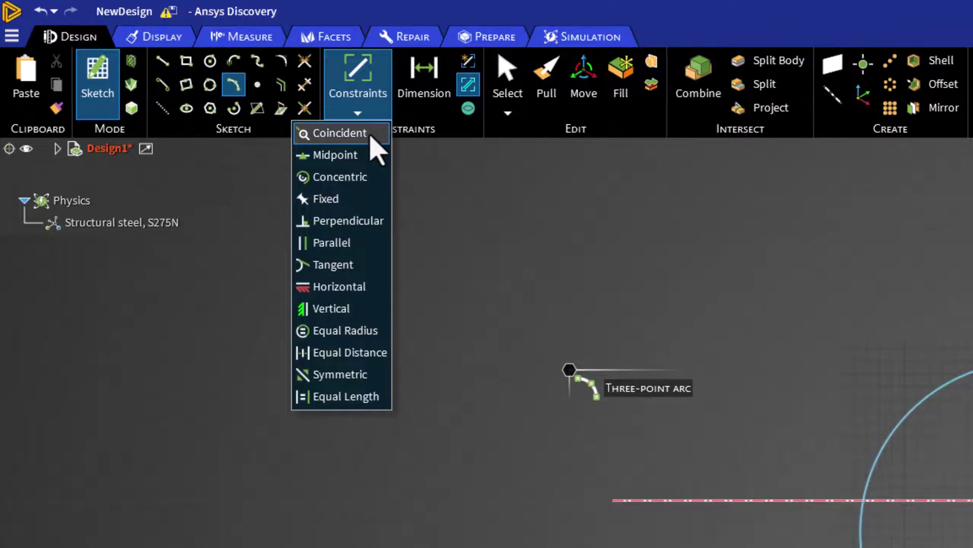
click(372, 136)
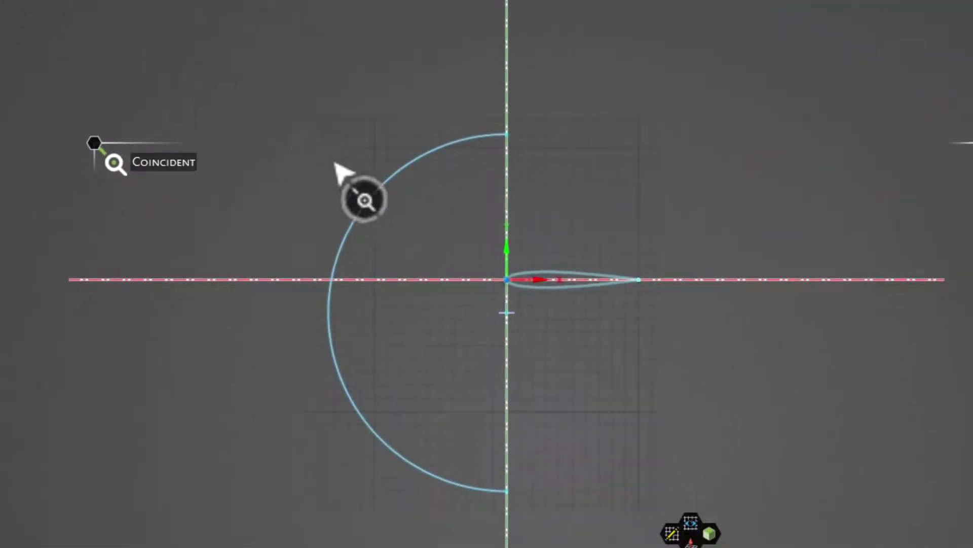
click(507, 313)
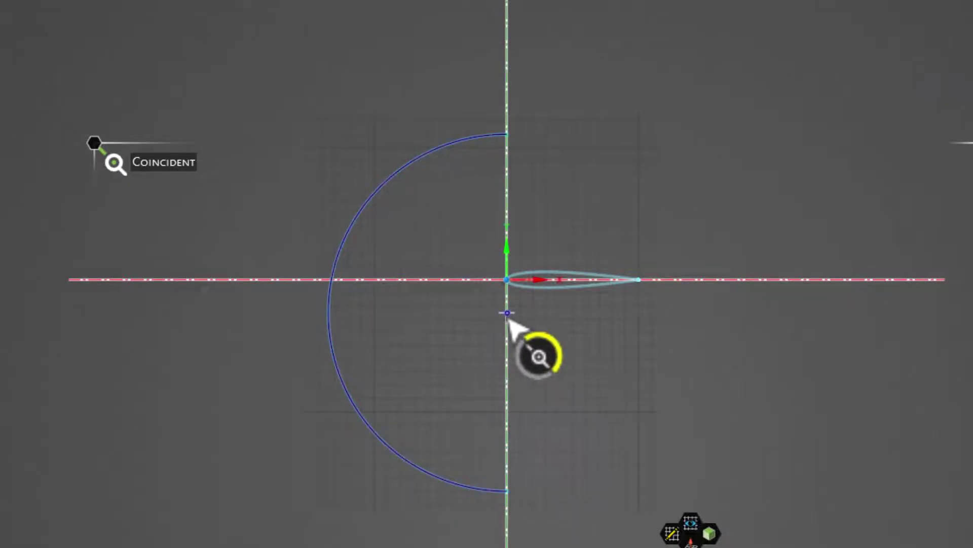
click(508, 321)
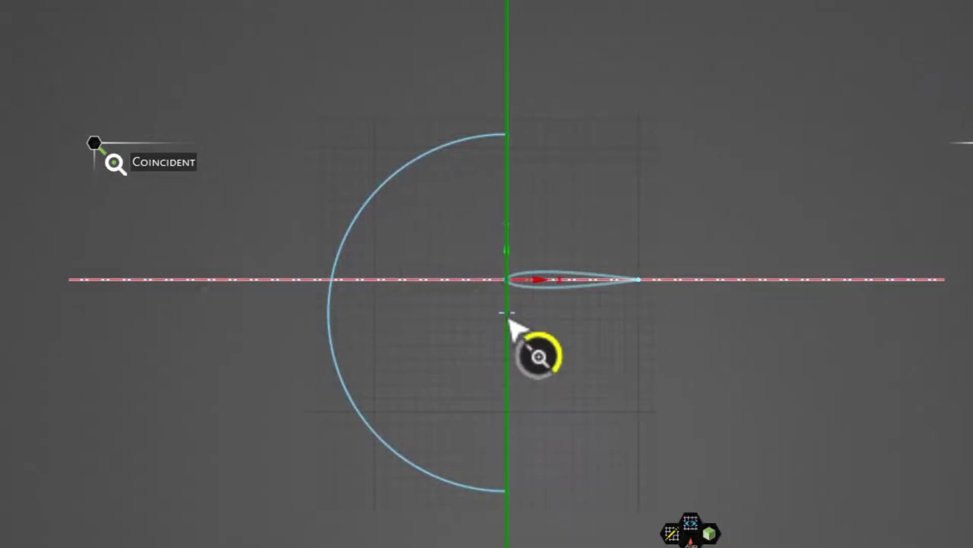
click(507, 280)
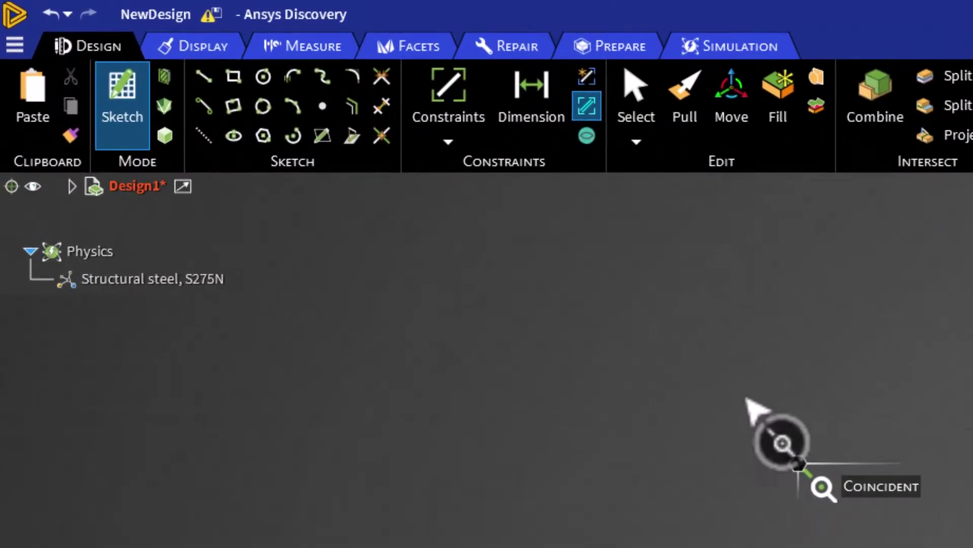
- Draw lines from the arc's top end 2.4 m right, down, then back to the arc's bottom end
click(204, 79)
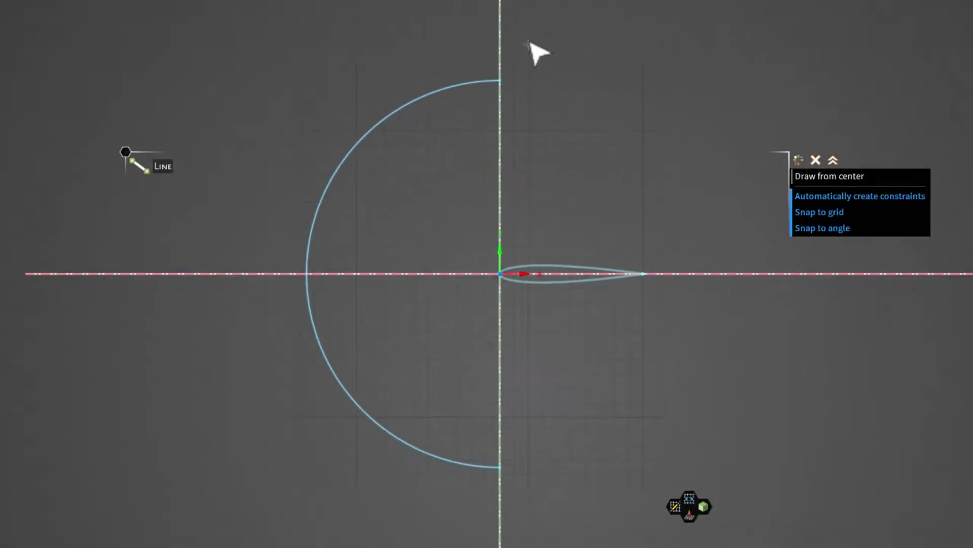
click(503, 87)
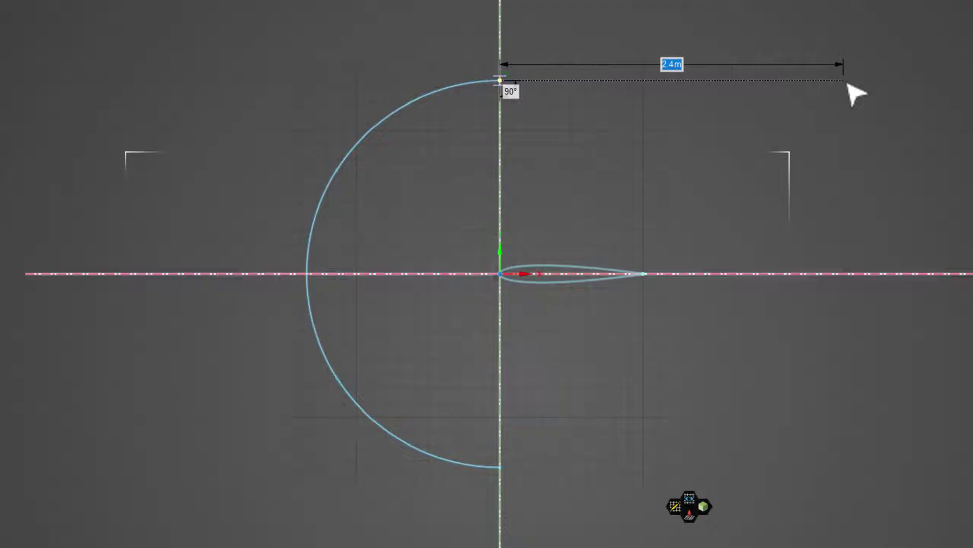
click(849, 85)
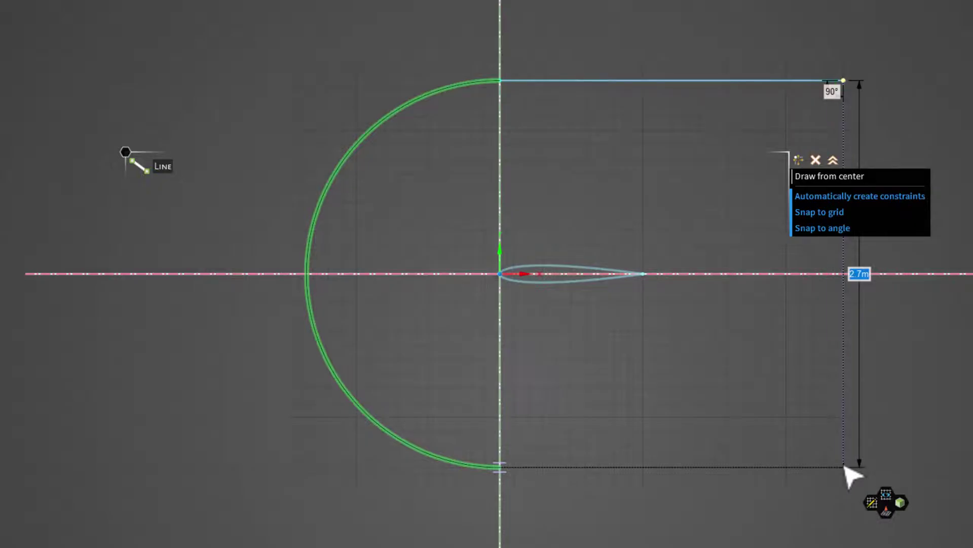
click(844, 466)
click(844, 467)
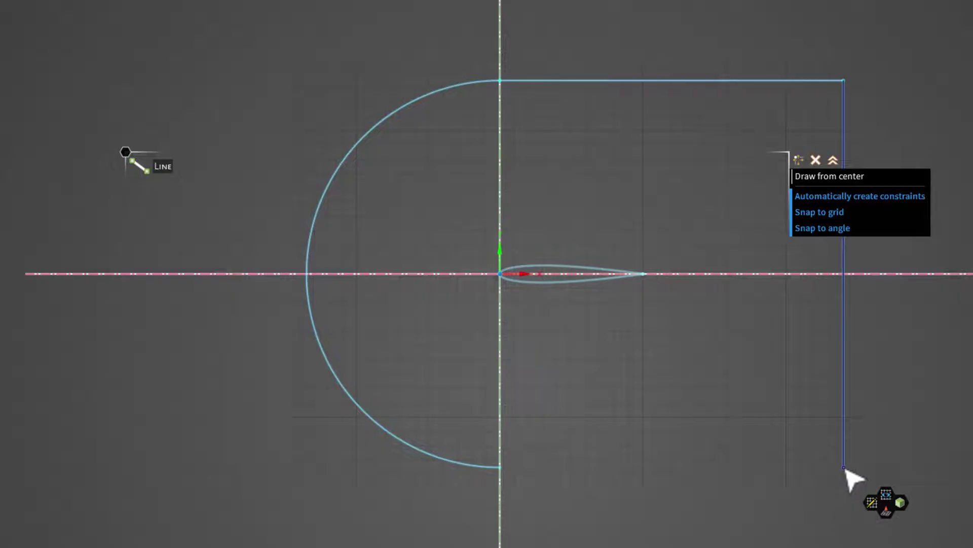
click(844, 467)
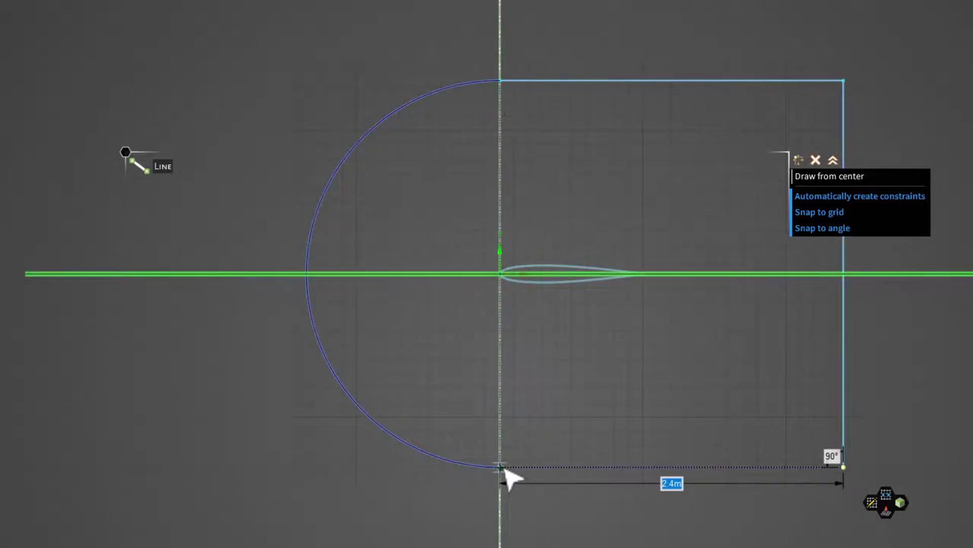
click(501, 467)
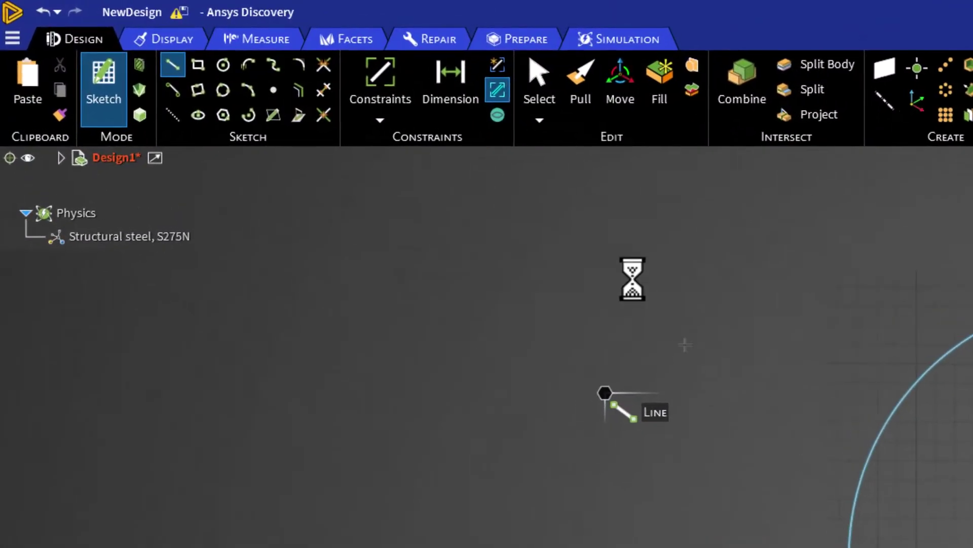
- Dimension the arc radius (1.35 m) and top side length (2.4 m), then edit the radius to 12.5
click(450, 76)
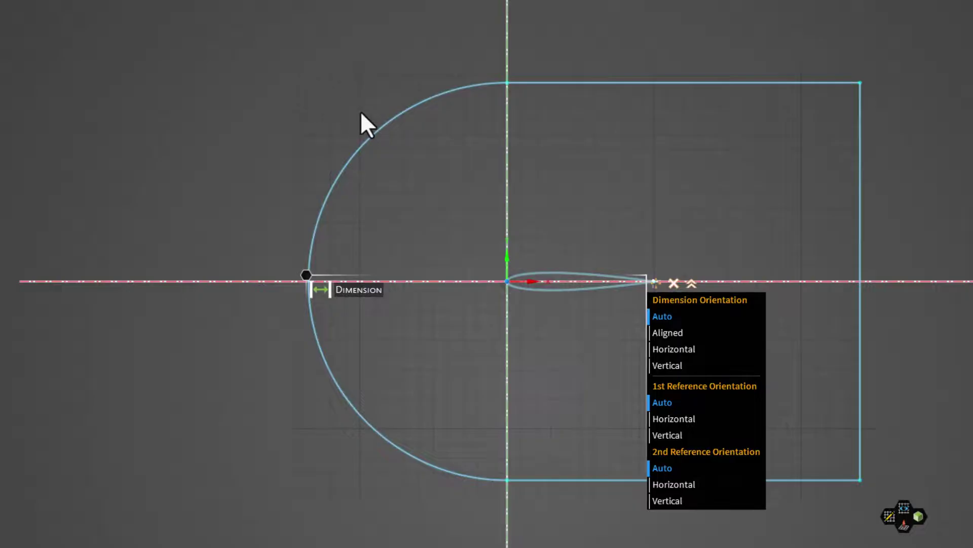
click(378, 129)
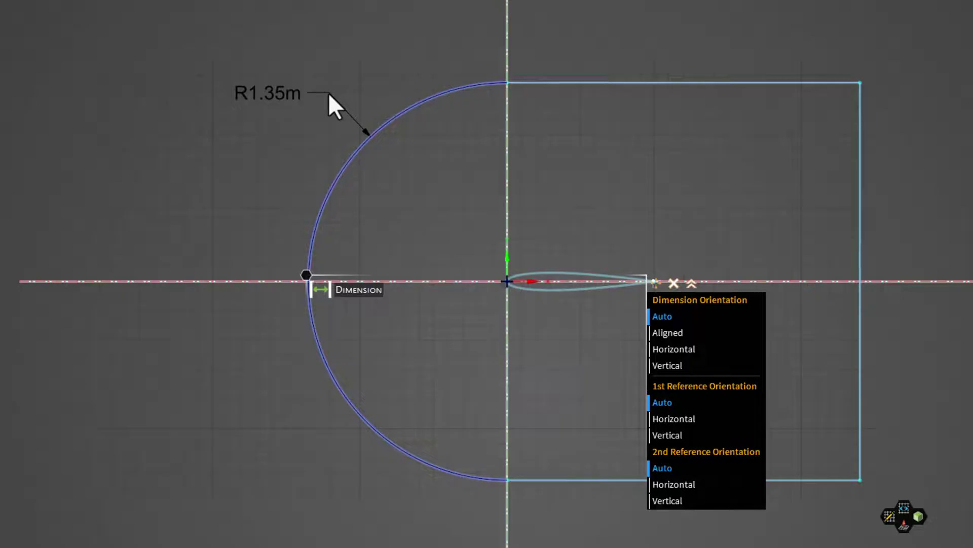
click(328, 93)
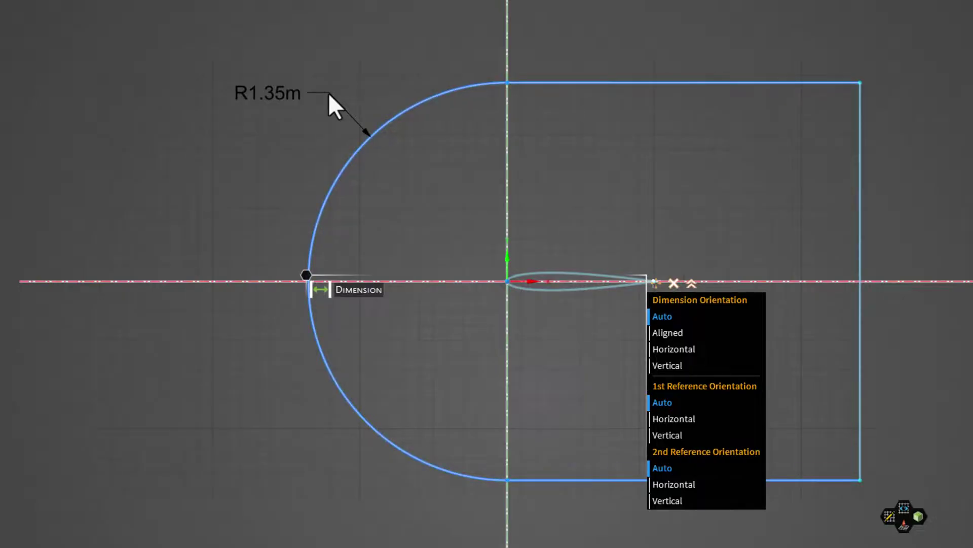
click(674, 83)
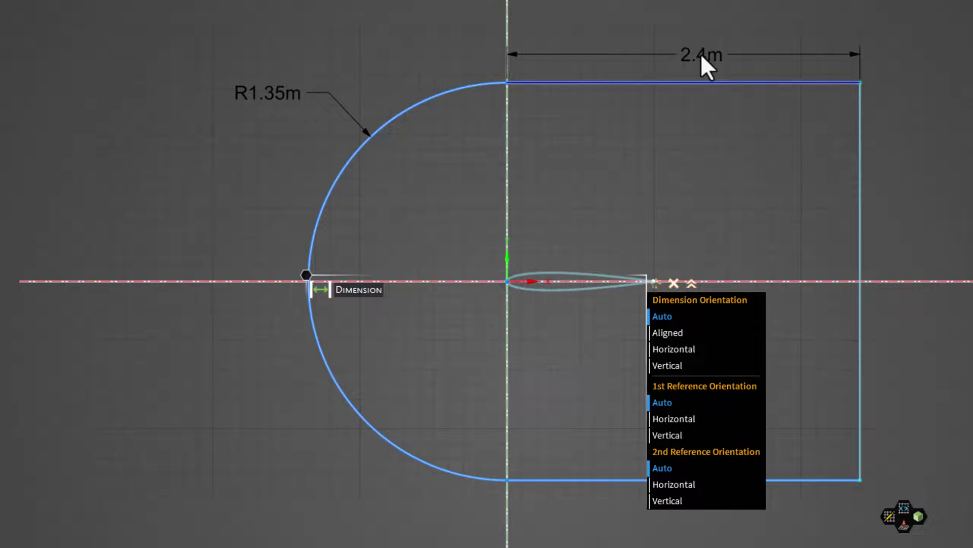
click(693, 52)
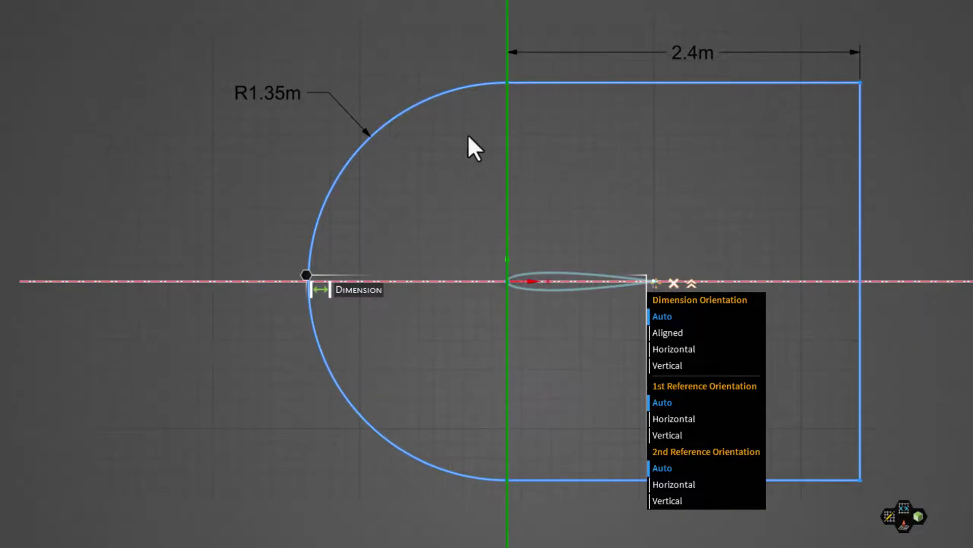
double_click(279, 100)
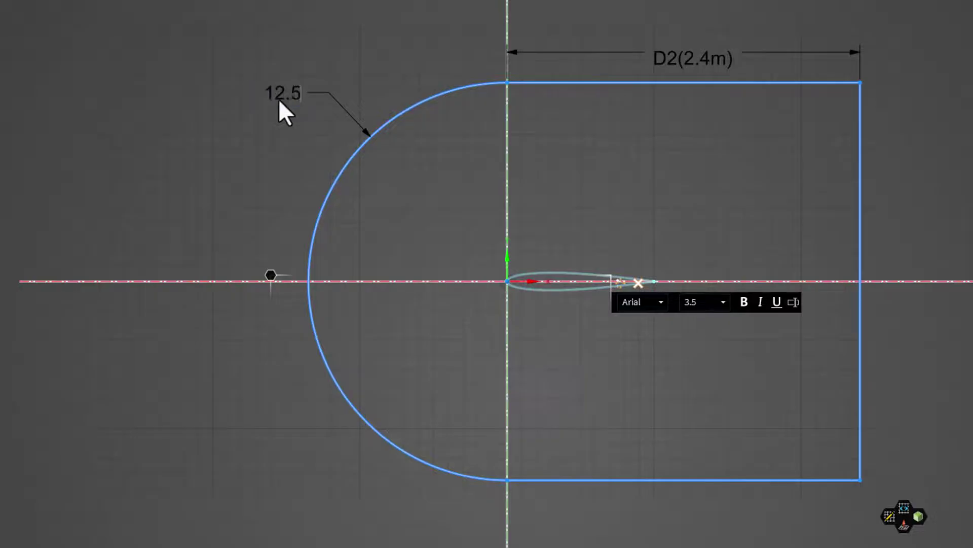
- Apply the 12.5 m arc radius and set the top side length to 12.5 m
key(Return)
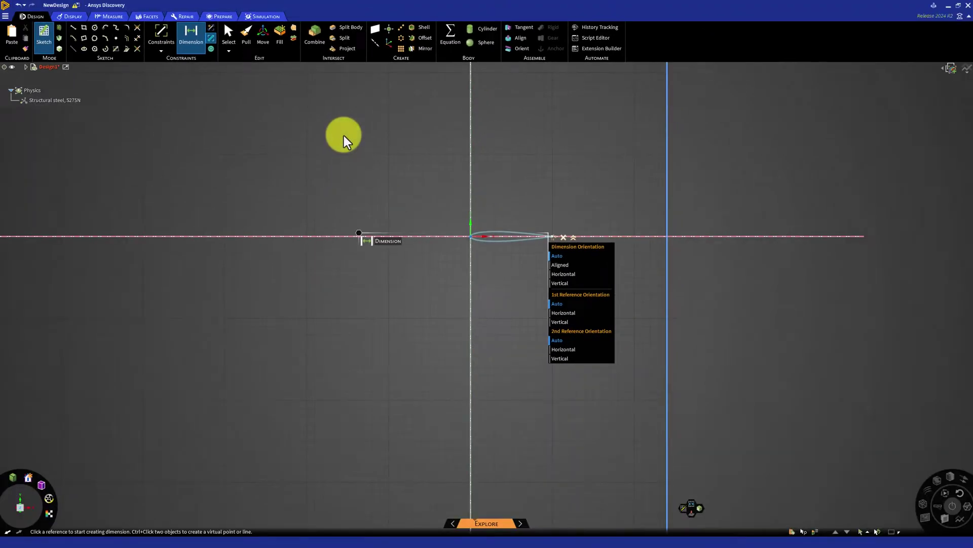
scroll(345, 136, down, 5)
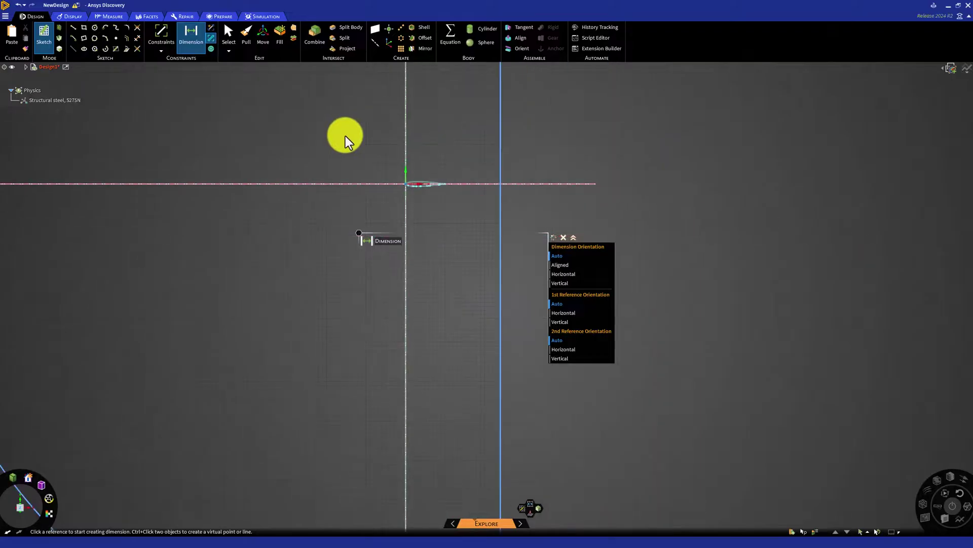
scroll(348, 136, down, 3)
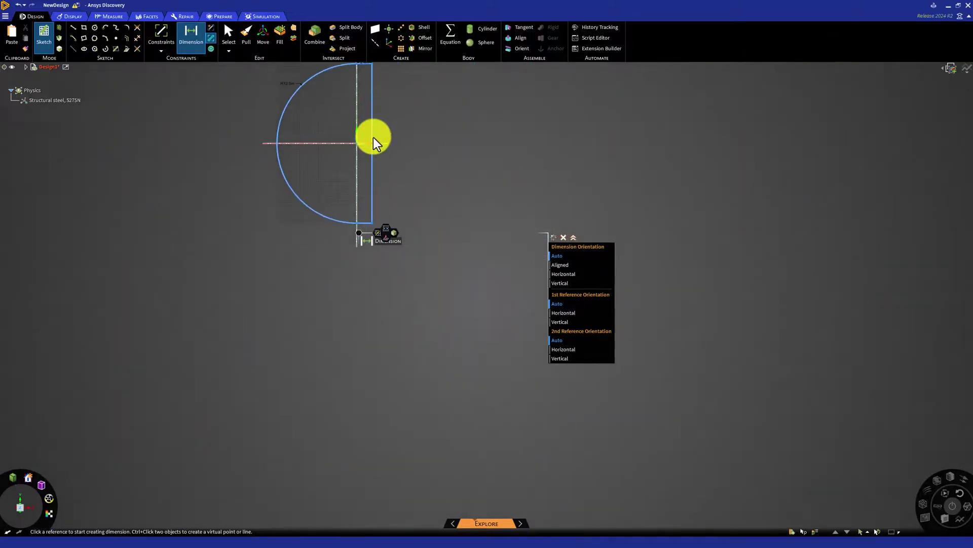
mouse_move(374, 135)
shift+middle_down()
mouse_move(606, 284)
mouse_move(666, 308)
mouse_move(593, 276)
shift+middle_up()
scroll(660, 309, up, 5)
scroll(648, 217, down, 1)
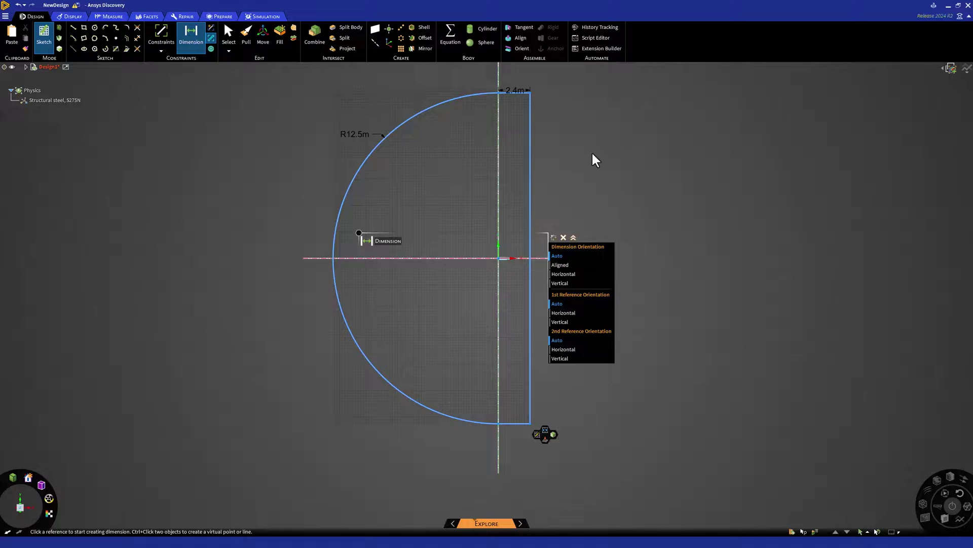
click(520, 95)
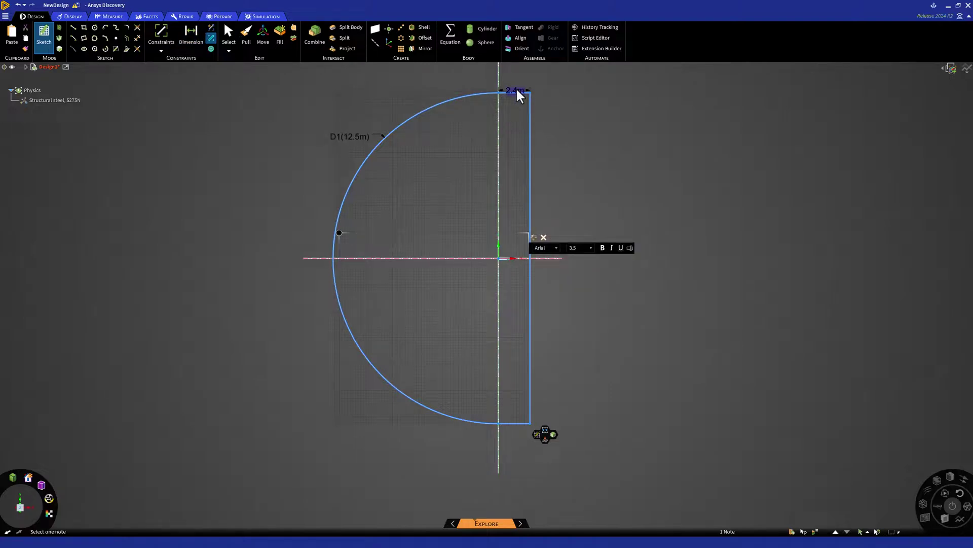
text(12.5)
key(Return)
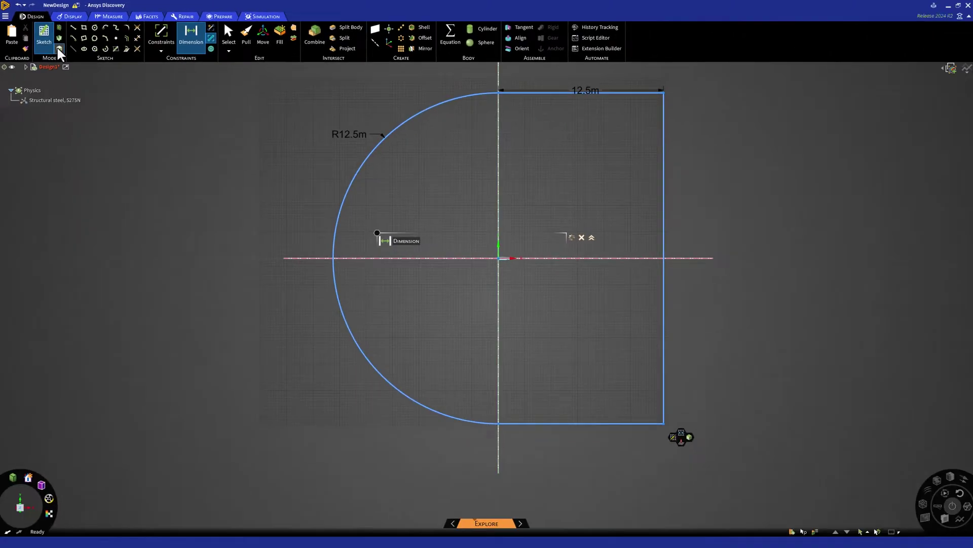
- Fill the closed D-shaped sketch into a Surface body under Design1 and select its face
click(59, 48)
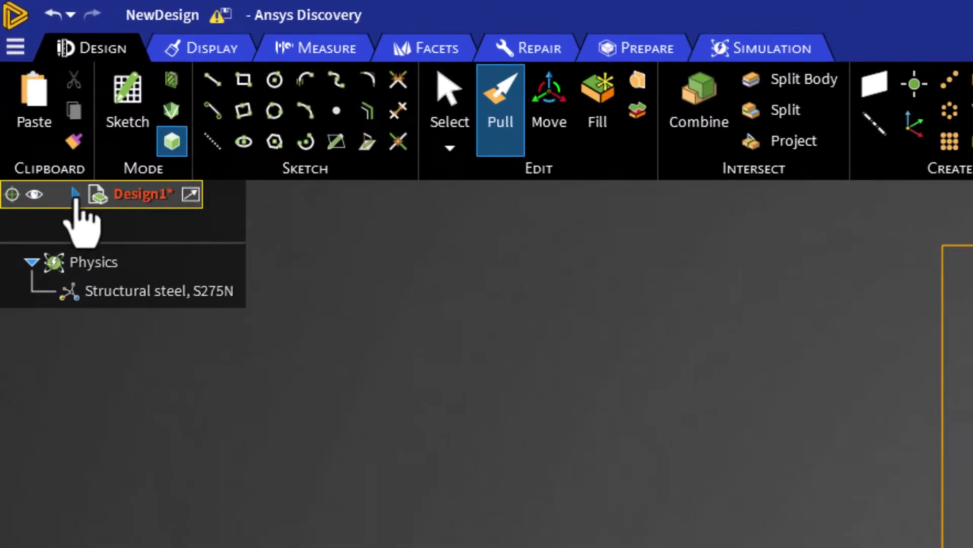
click(75, 193)
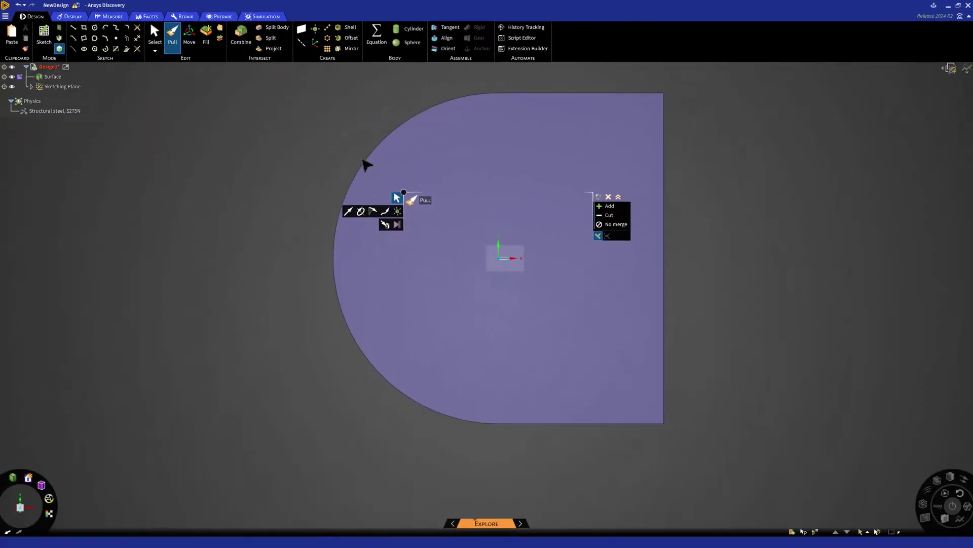
scroll(507, 262, down, 2)
click(509, 260)
scroll(508, 261, up, 6)
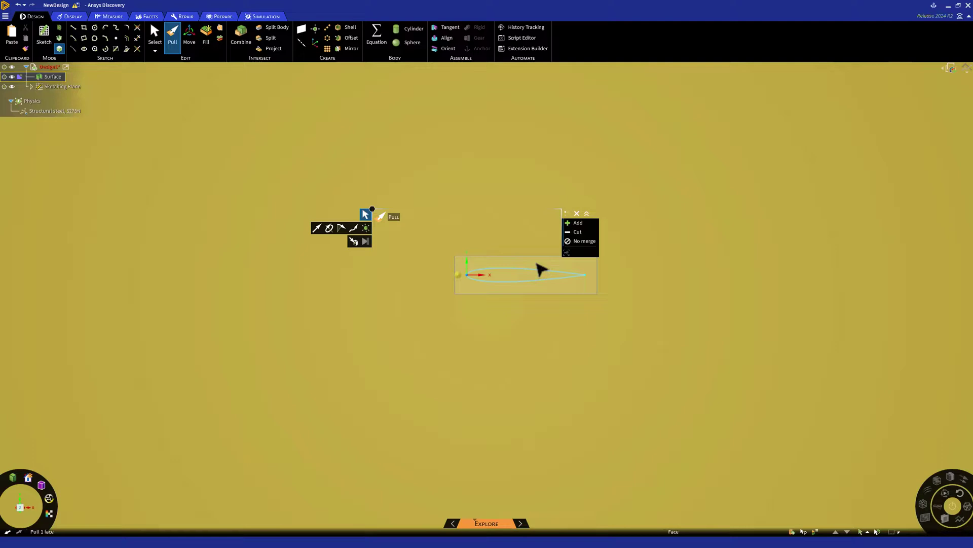
key(Escape)
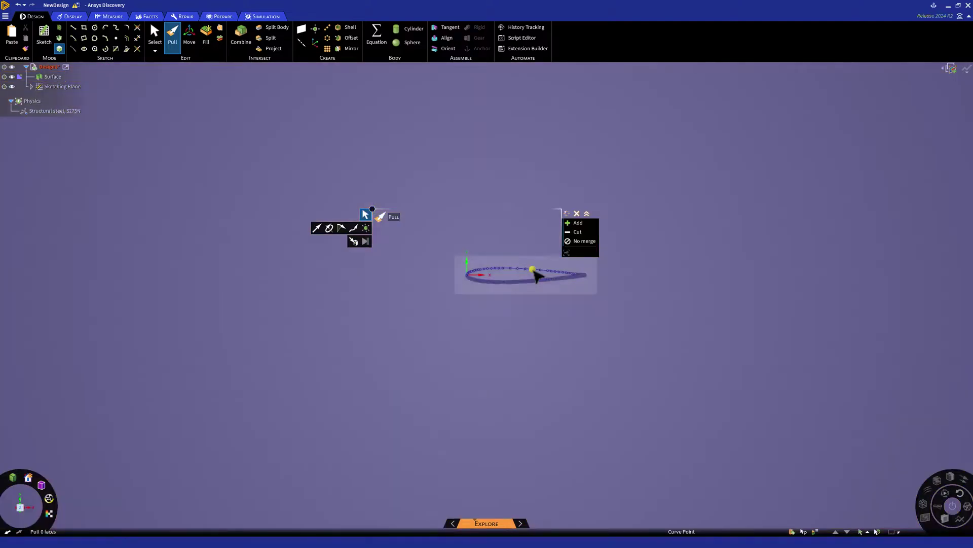
click(522, 277)
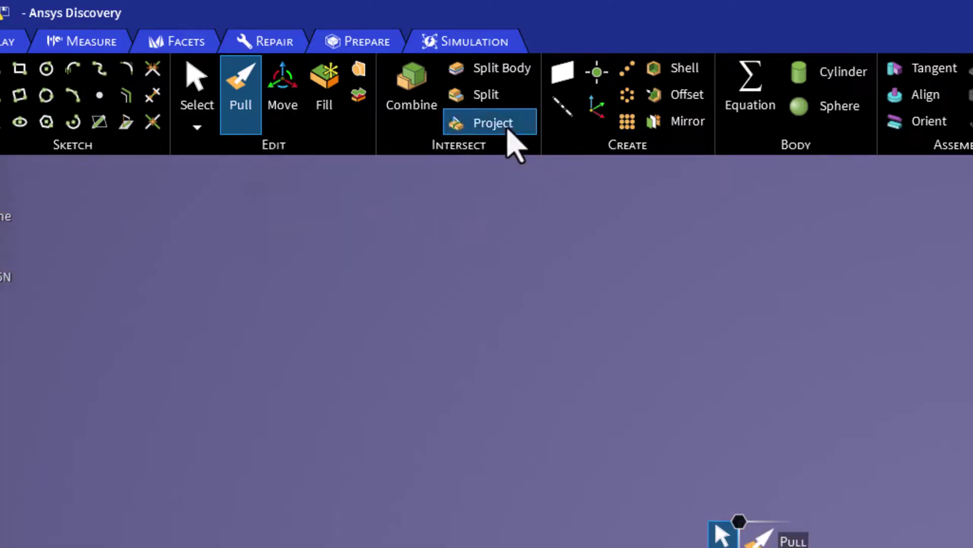
- Project the airfoil curve onto the domain surface to split off an airfoil-shaped face
click(507, 127)
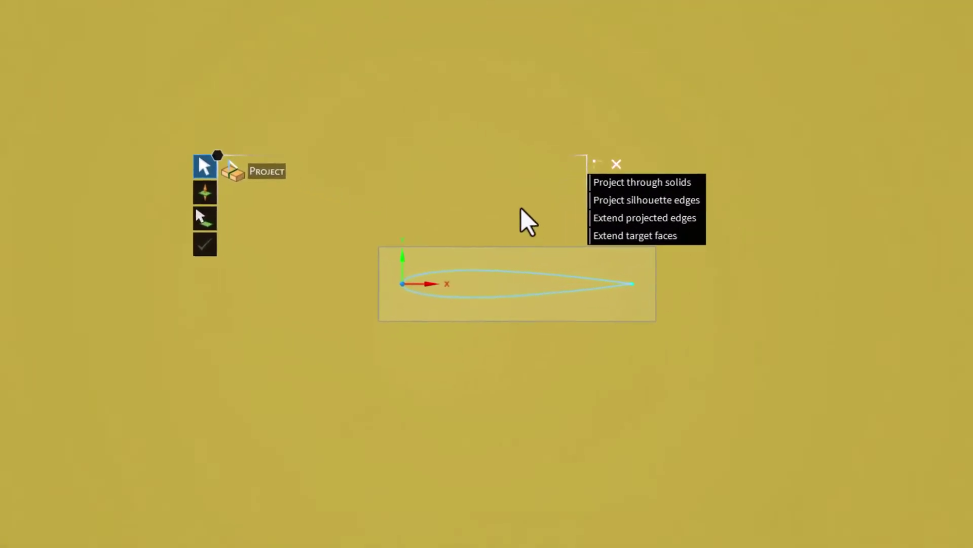
click(529, 272)
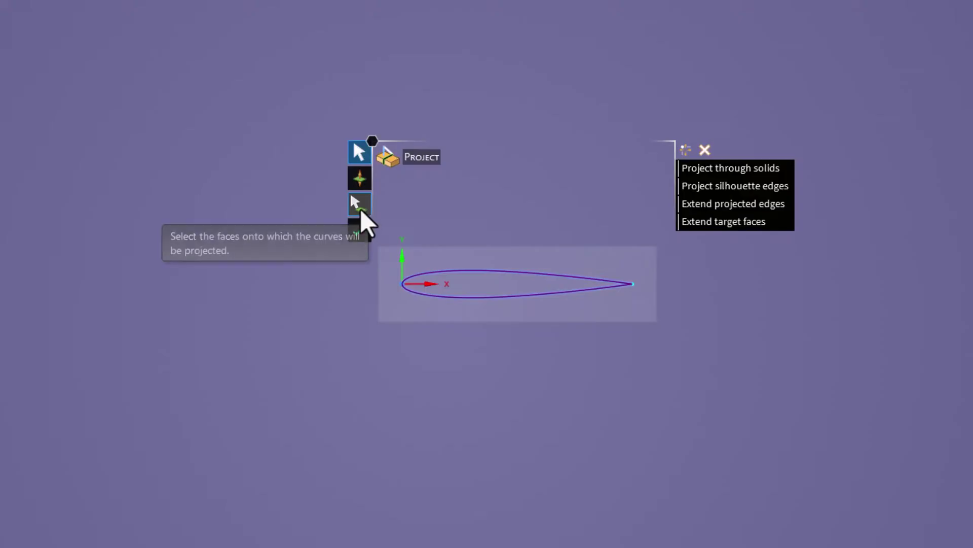
click(360, 209)
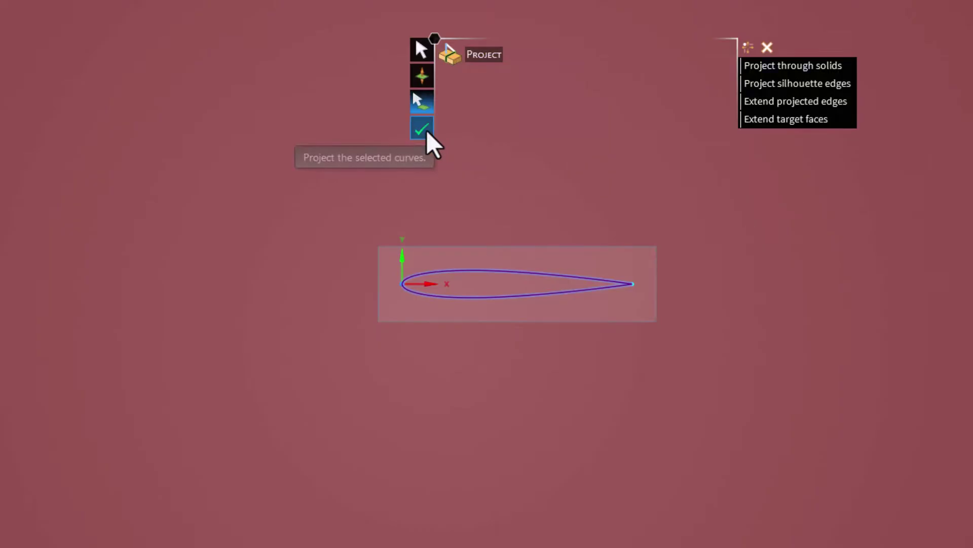
click(423, 128)
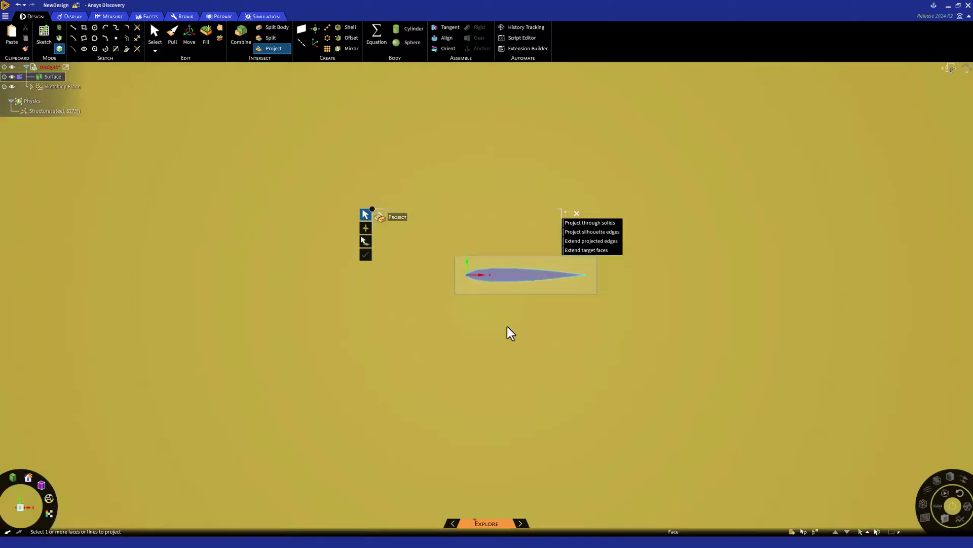
- Delete the projected airfoil face, cutting an airfoil-shaped hole in the domain surface
key(Escape)
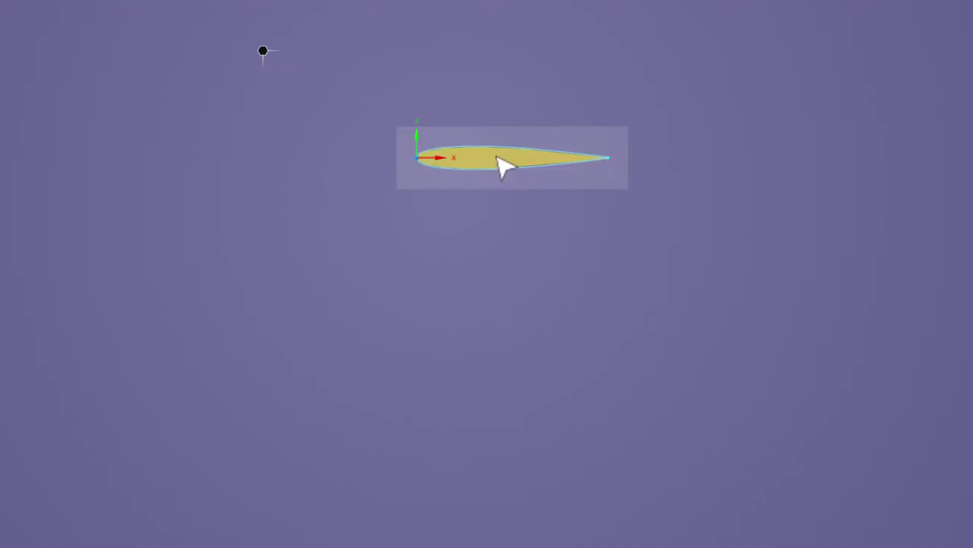
right_click(495, 159)
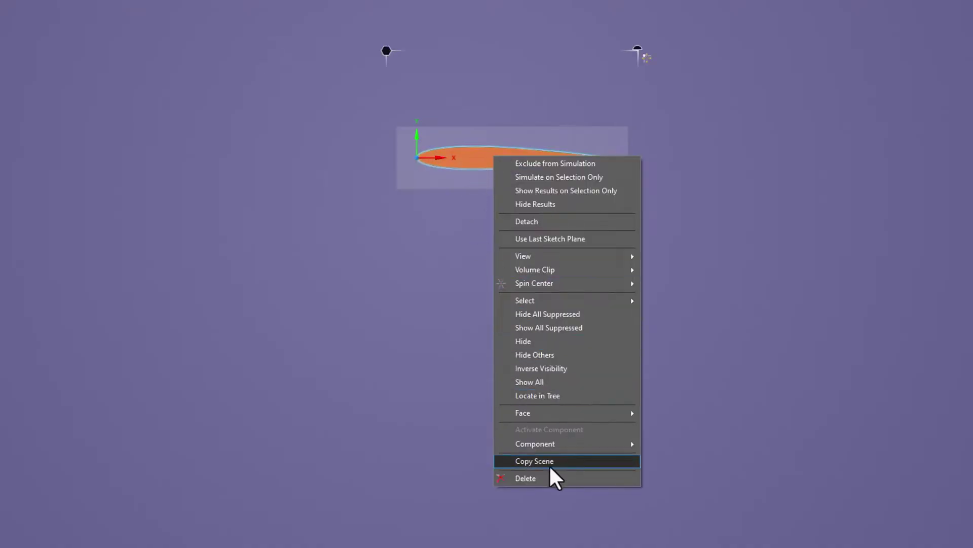
click(538, 480)
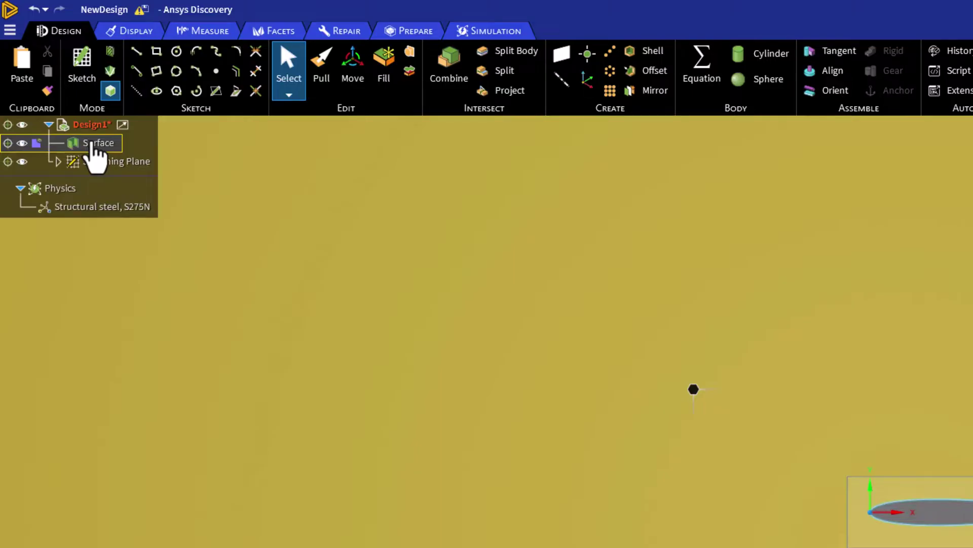
- Mark the Sketching Plane in the structure tree as Exclude from Simulation
click(101, 162)
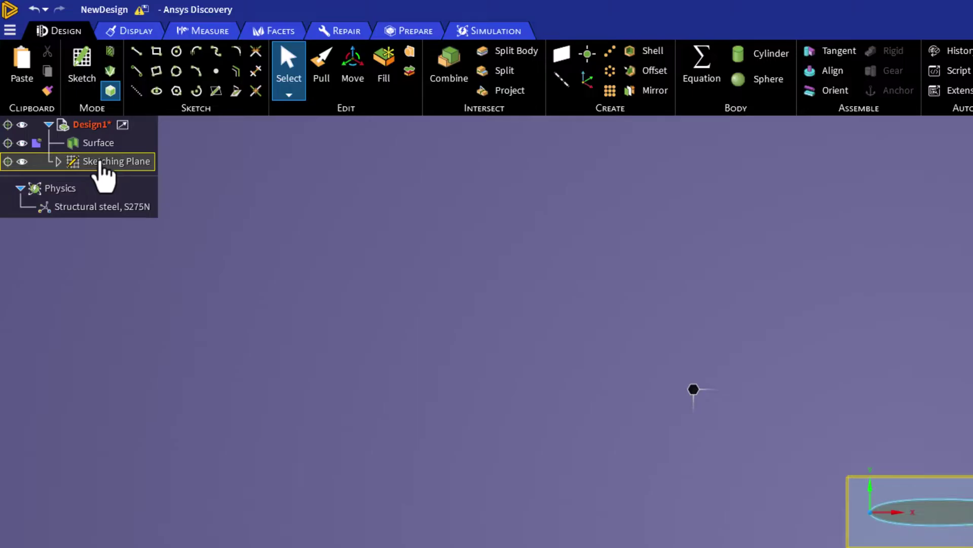
right_click(101, 163)
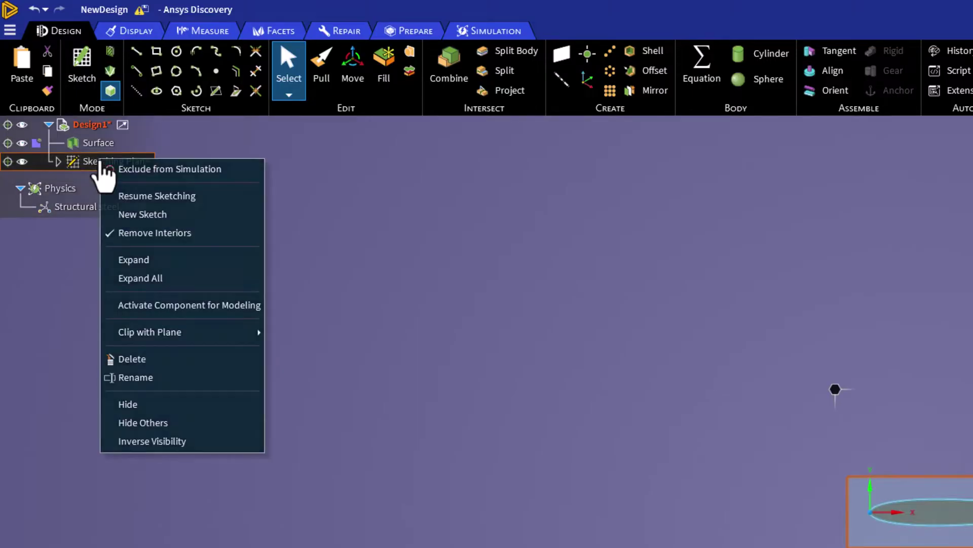
click(165, 172)
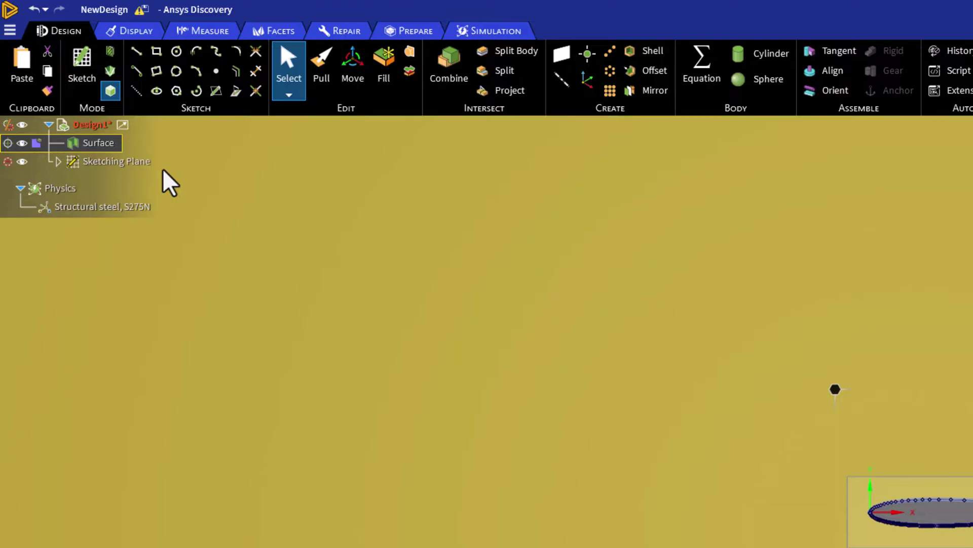
- Hide the Sketching Plane so only the holed Surface body shows
click(146, 163)
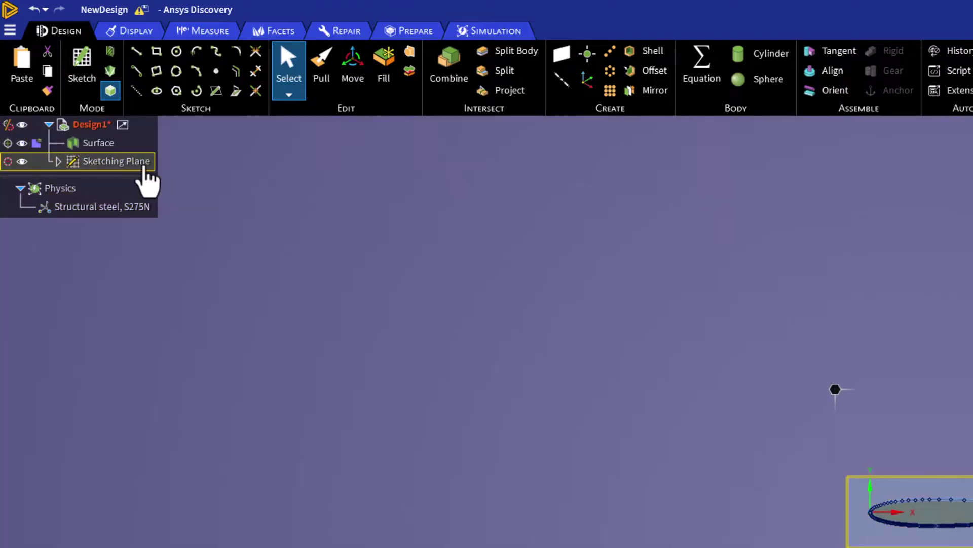
right_click(138, 166)
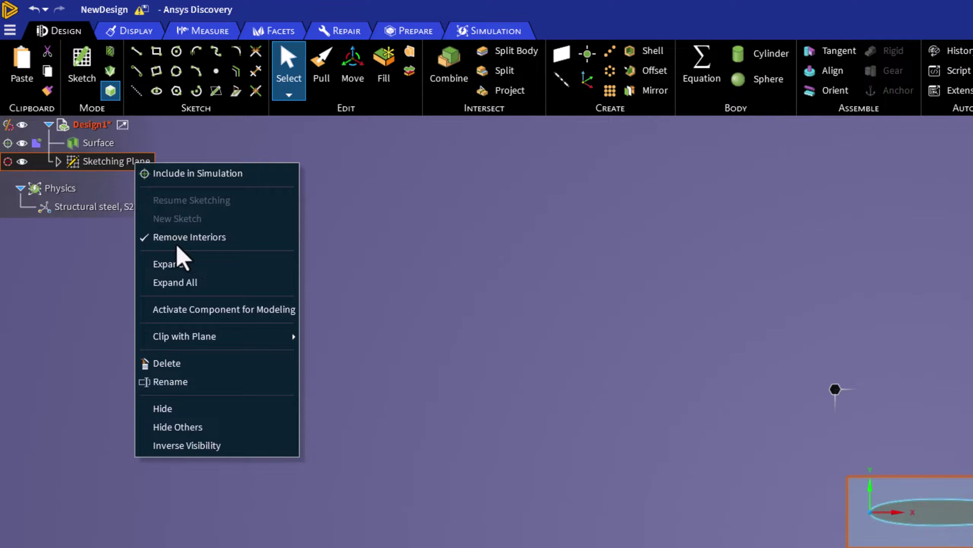
click(201, 408)
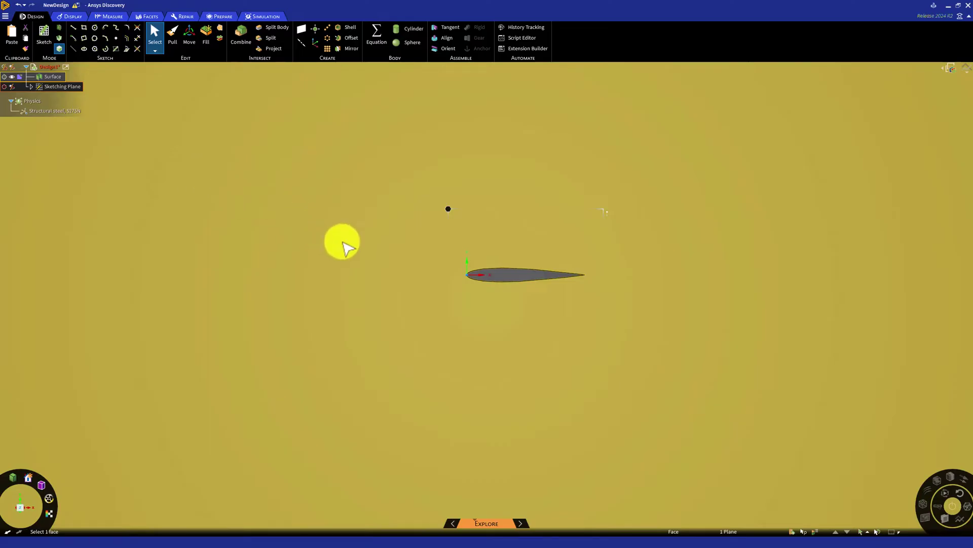
- Frame the whole D-shaped domain and open the empty Named Selection panel beside it
scroll(345, 244, up, 2)
scroll(639, 308, down, 3)
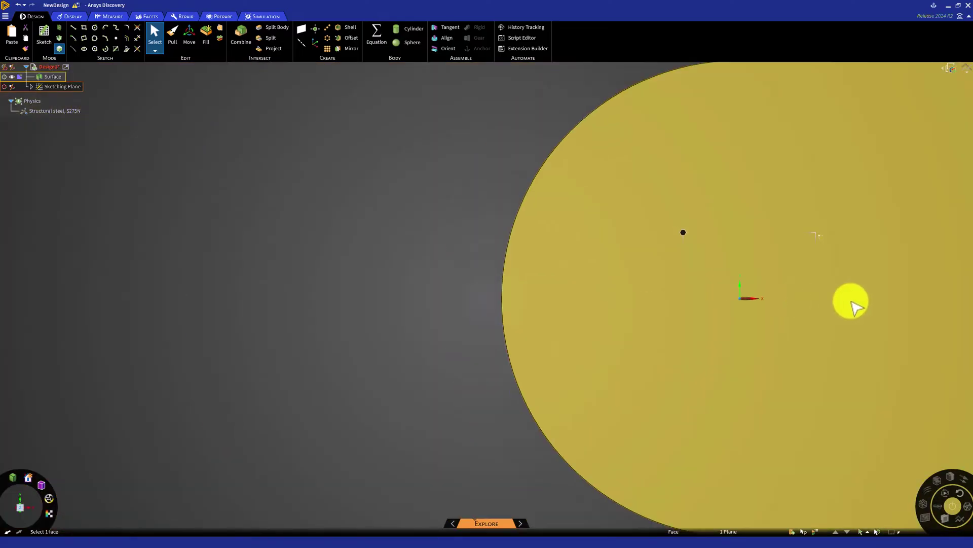
shift+middle_drag(852, 304, 654, 280)
scroll(654, 278, down, 3)
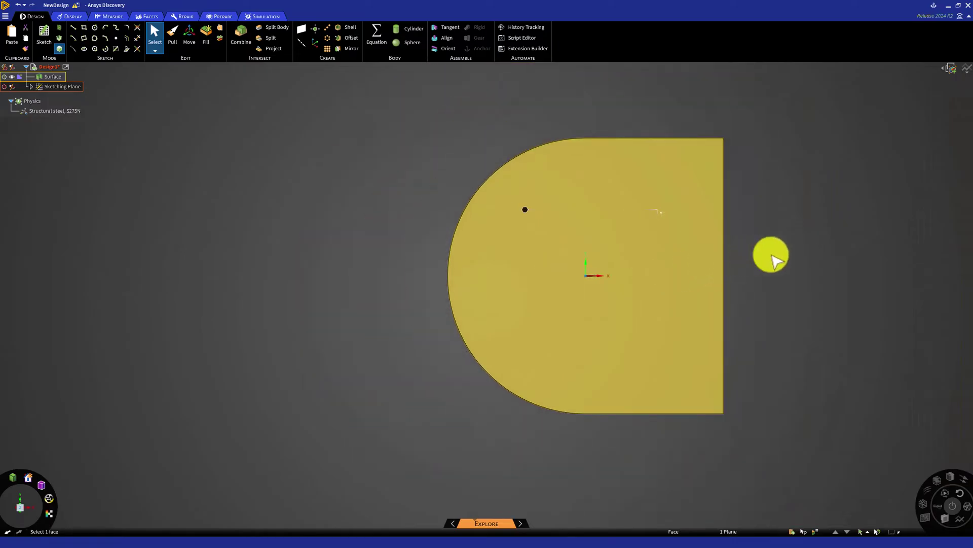
click(787, 259)
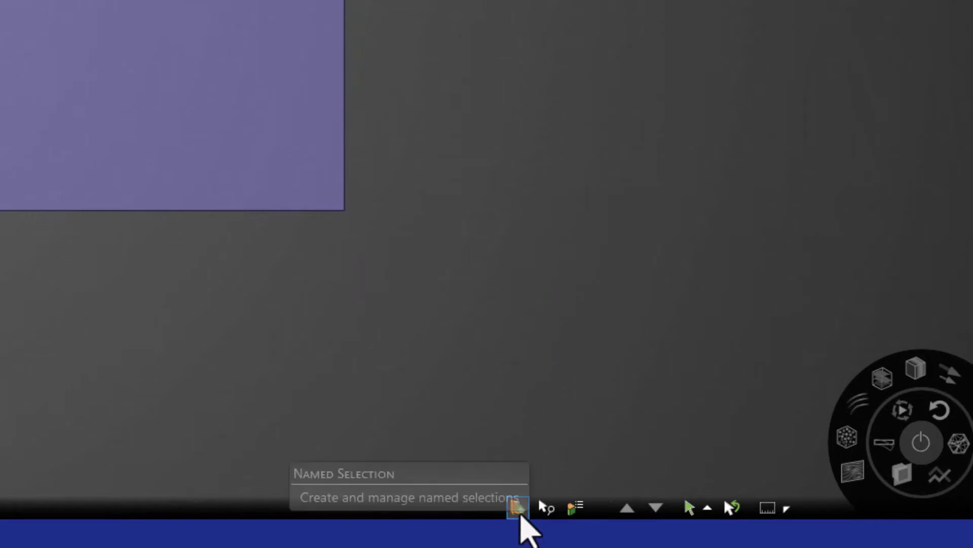
click(518, 508)
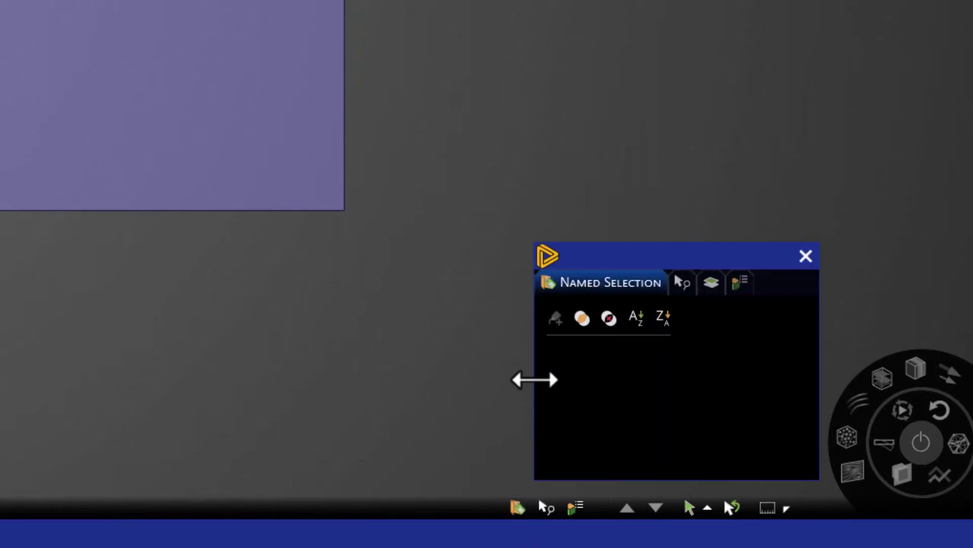
drag(535, 379, 416, 225)
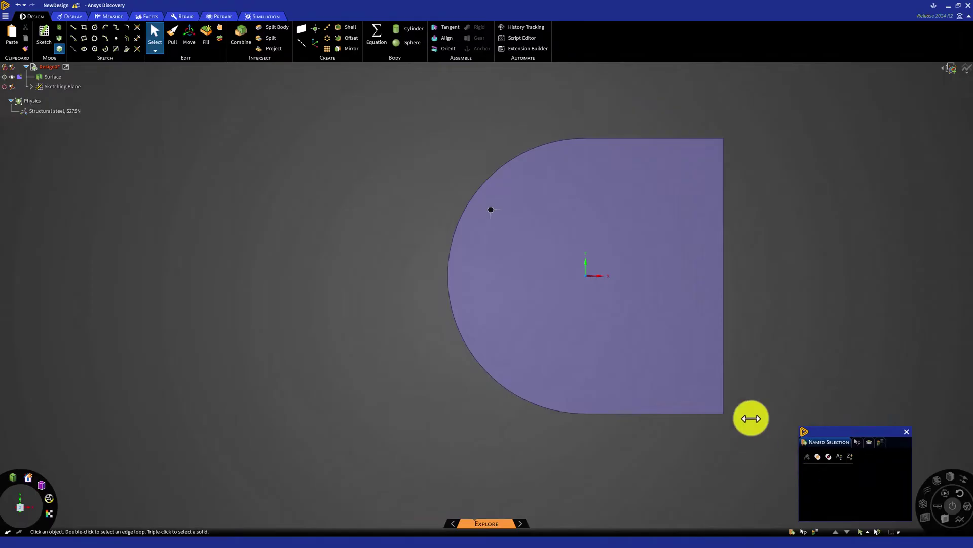
middle_drag(750, 418, 718, 338)
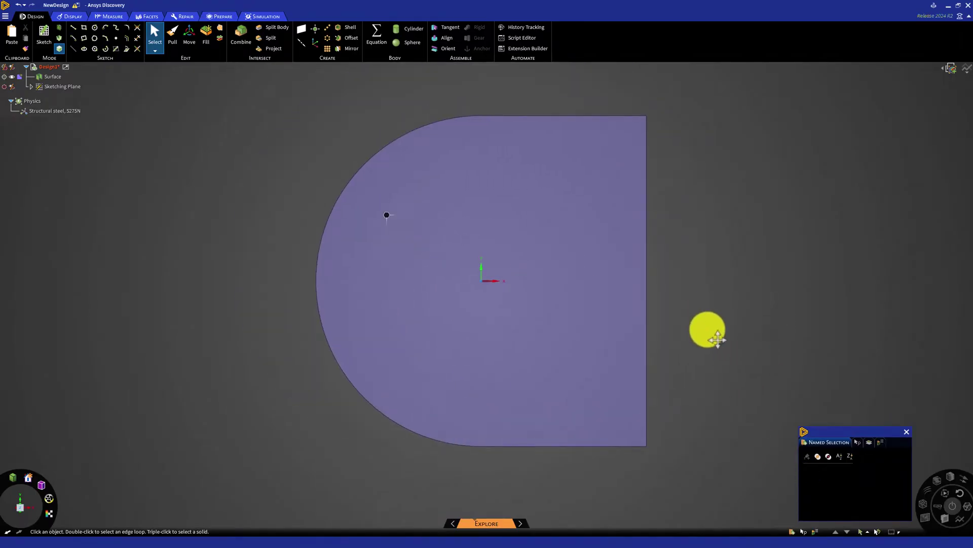
- Select the semicircular arc plus the top and bottom edges and name the group 'inlet'
click(522, 326)
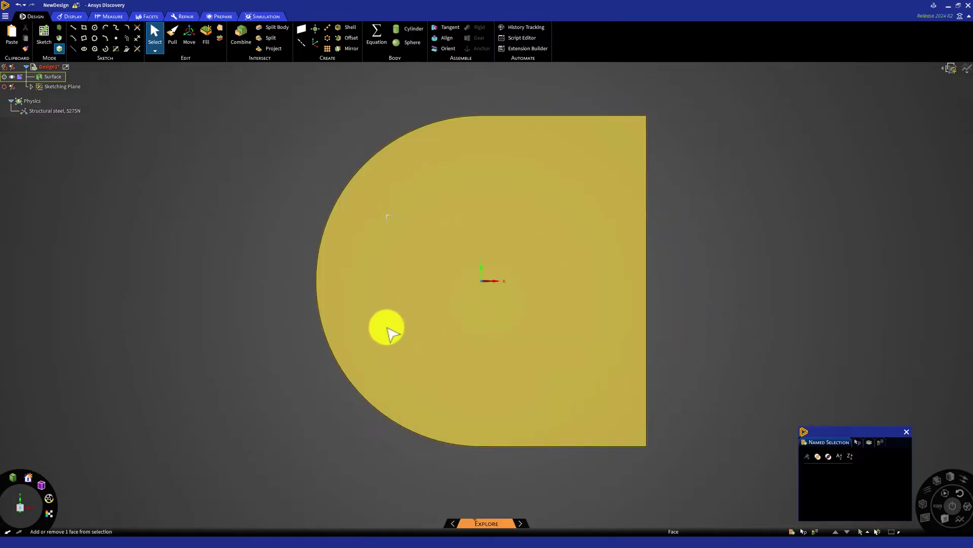
key(Escape)
click(323, 325)
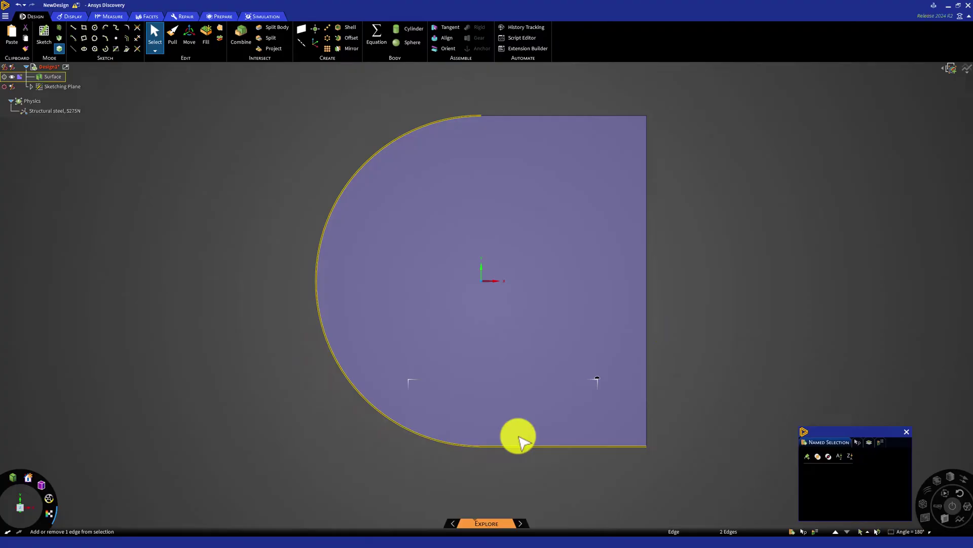
click(522, 436)
click(539, 117)
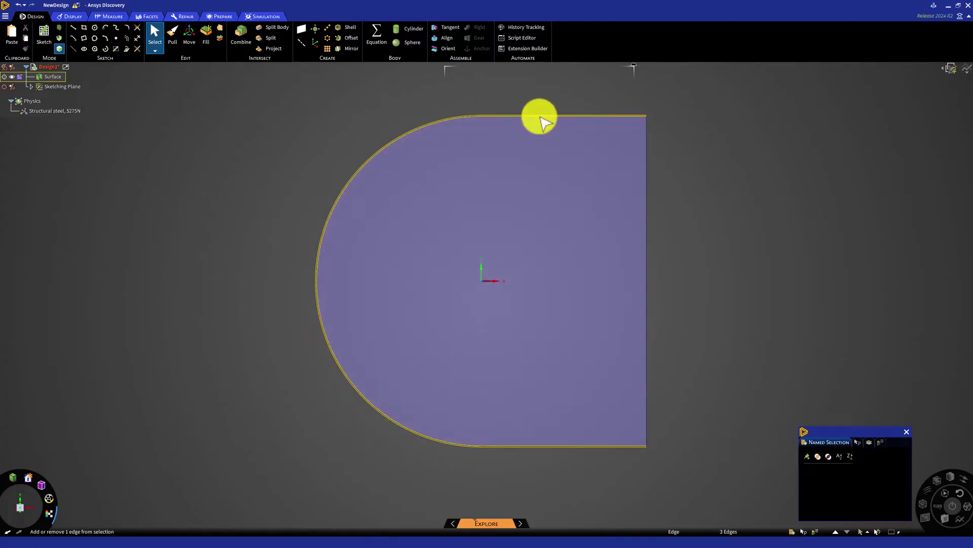
click(582, 141)
click(747, 244)
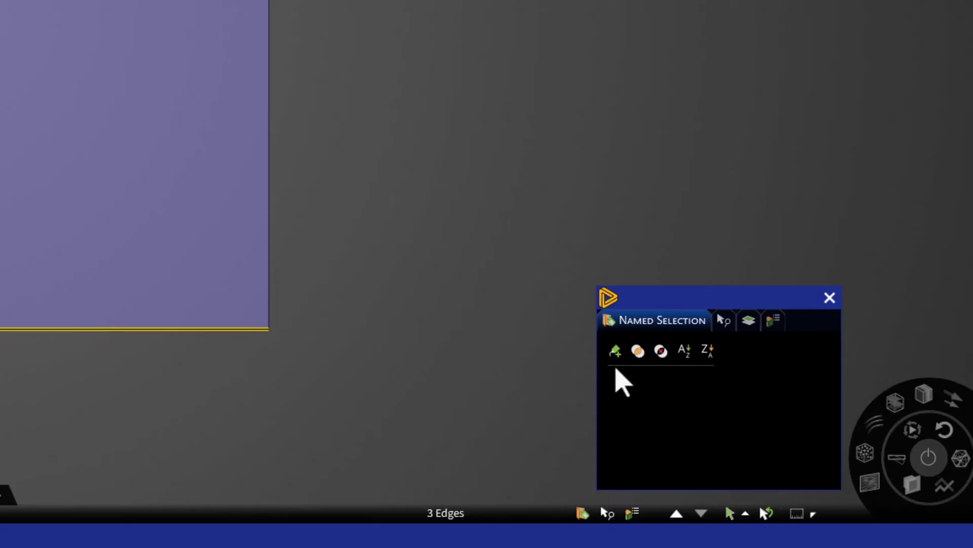
click(615, 350)
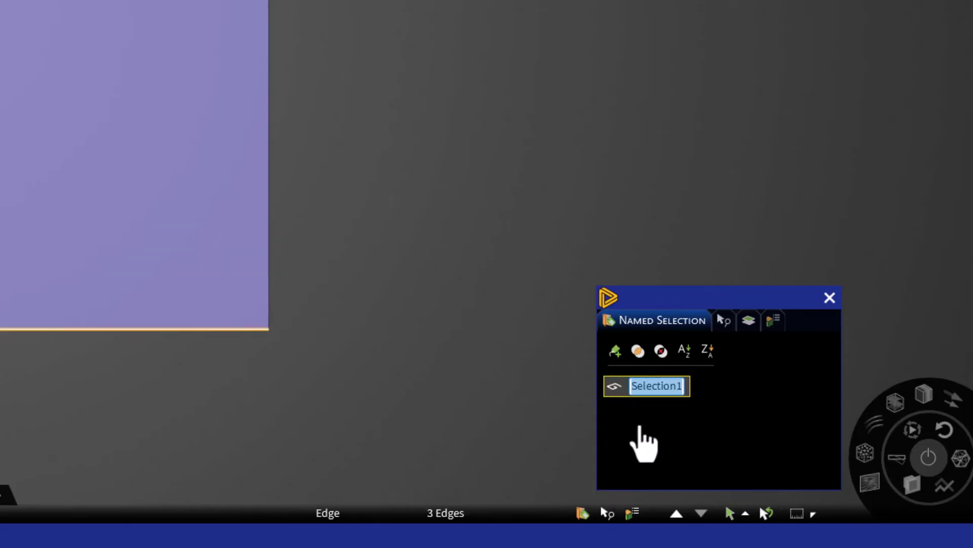
text(inlet)
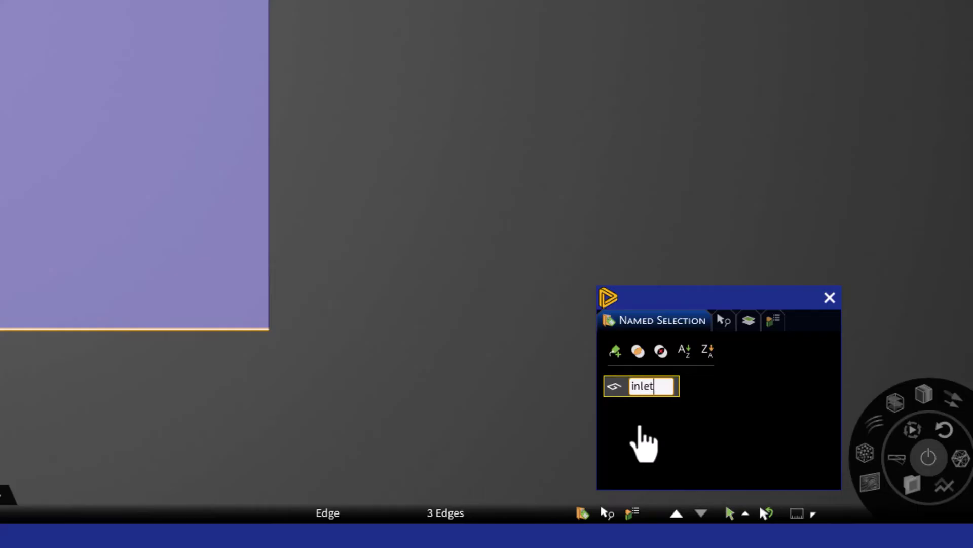
key(Return)
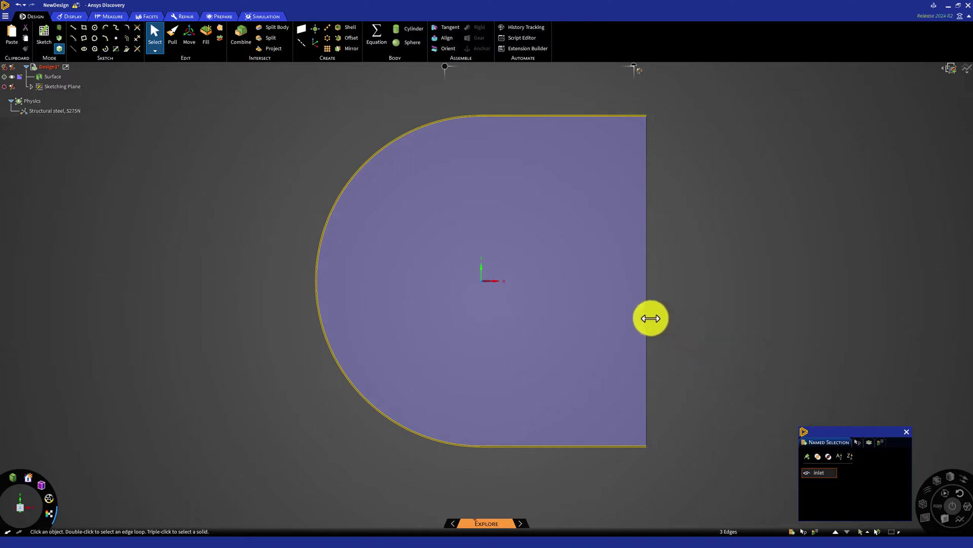
- Create a named selection 'outlet' from the domain's right vertical edge
click(646, 315)
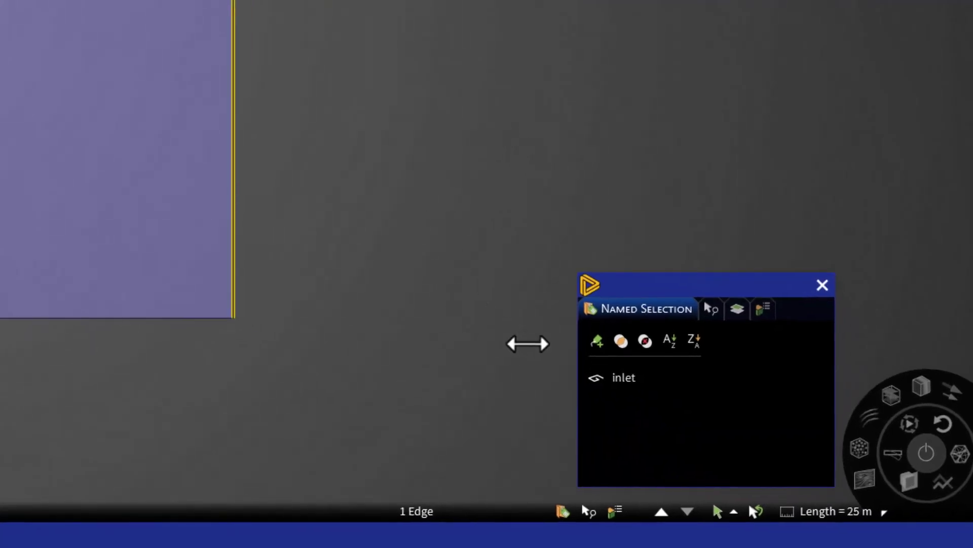
click(598, 345)
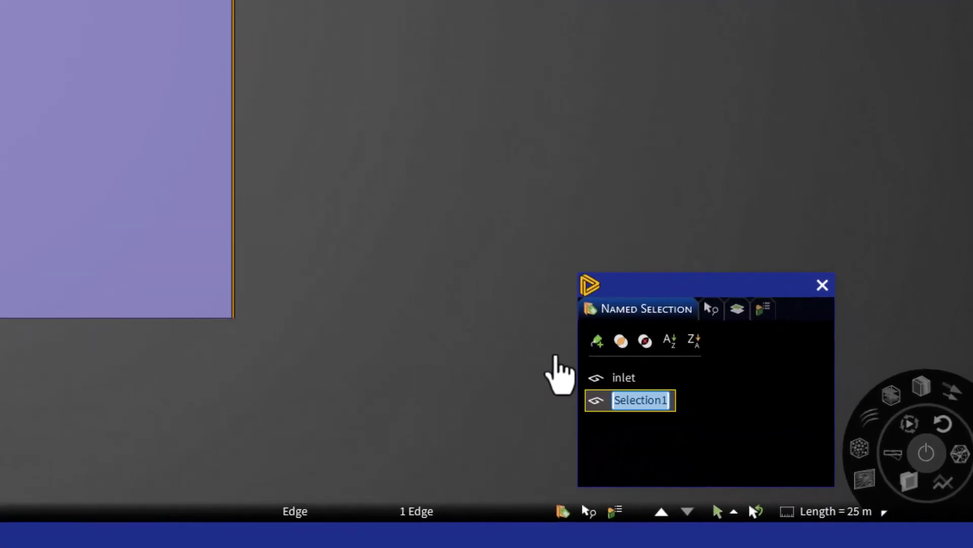
text(o)
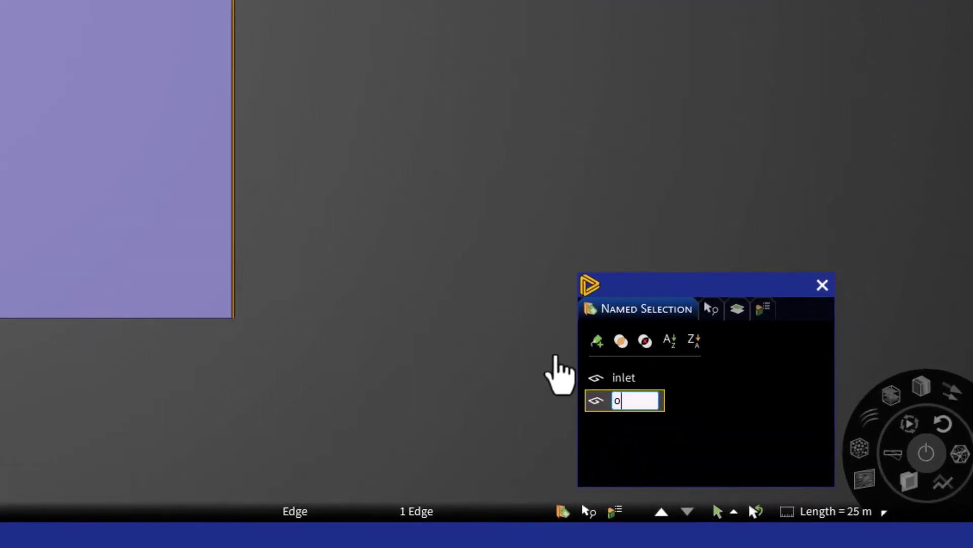
text(utlet)
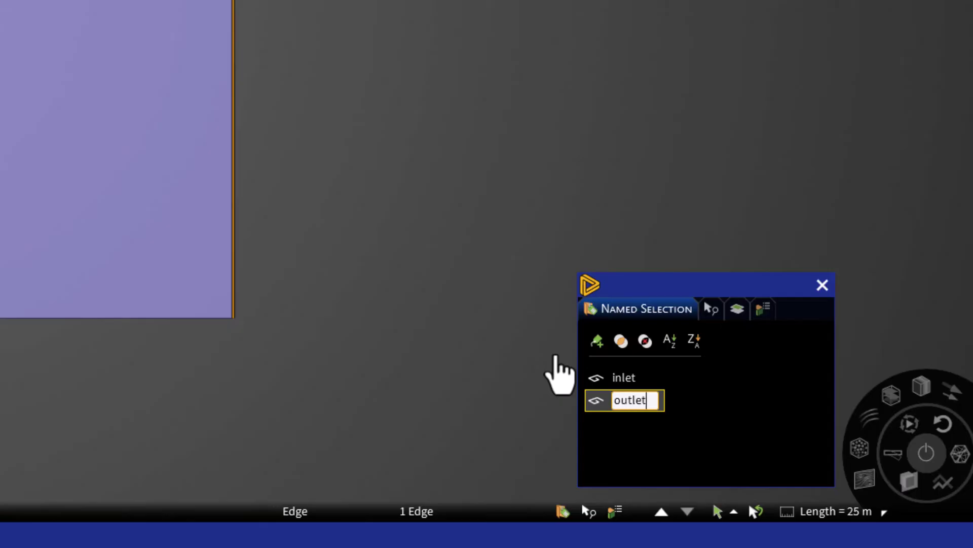
key(Return)
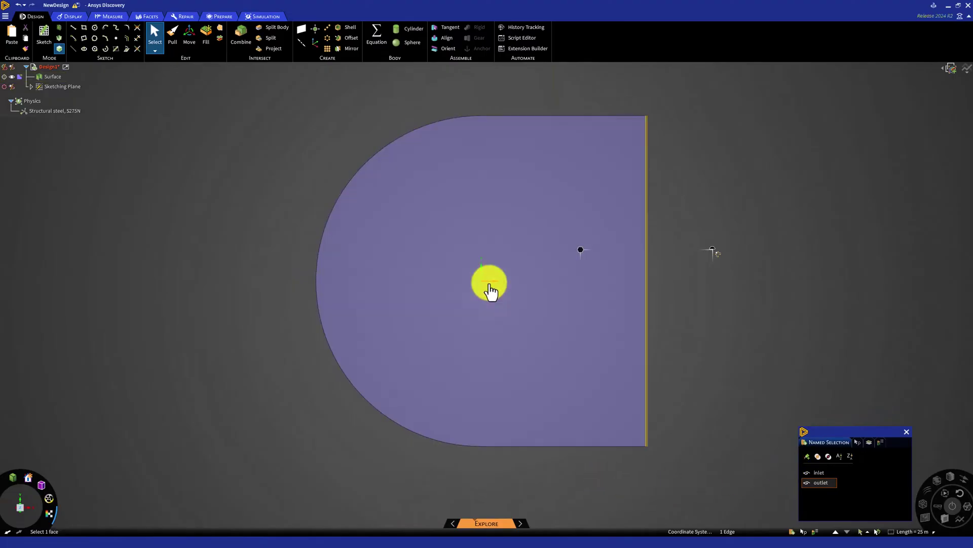
- Zoom onto the airfoil and create the 'airfoil' named selection from its outline edge
scroll(484, 282, up, 2)
scroll(484, 282, up, 5)
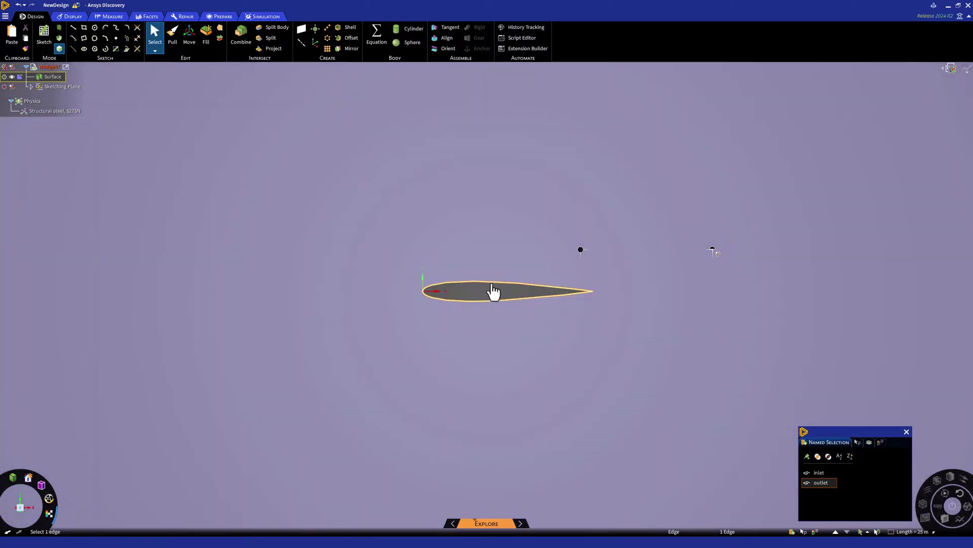
click(492, 286)
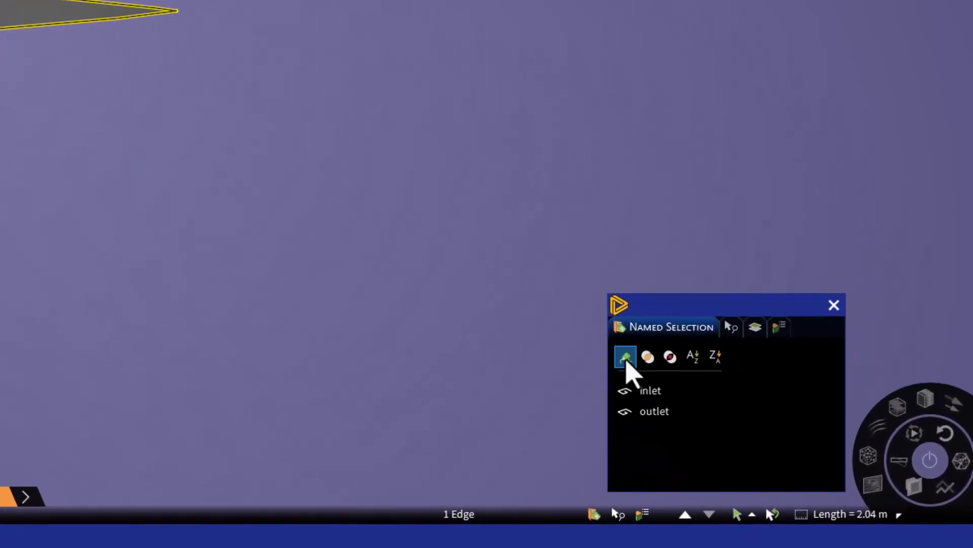
click(807, 455)
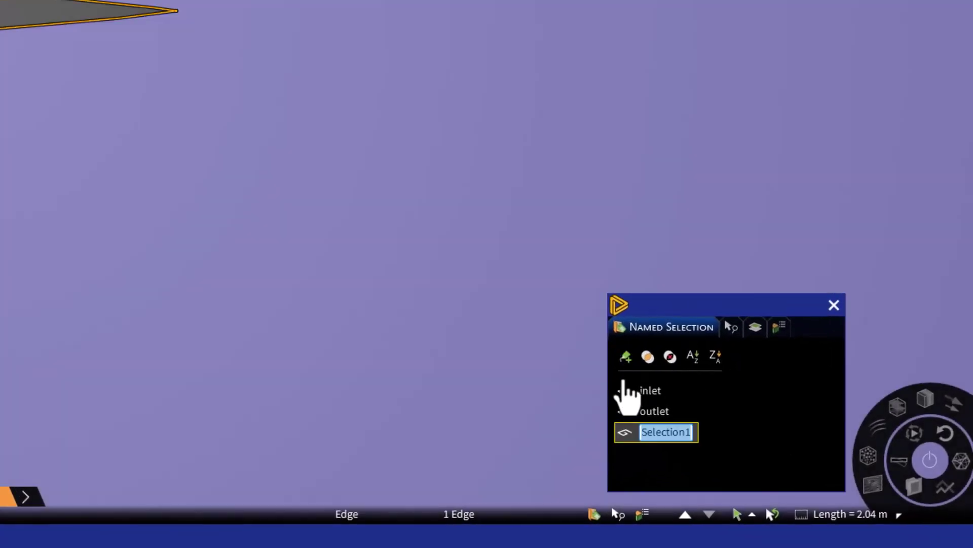
text(airfoil)
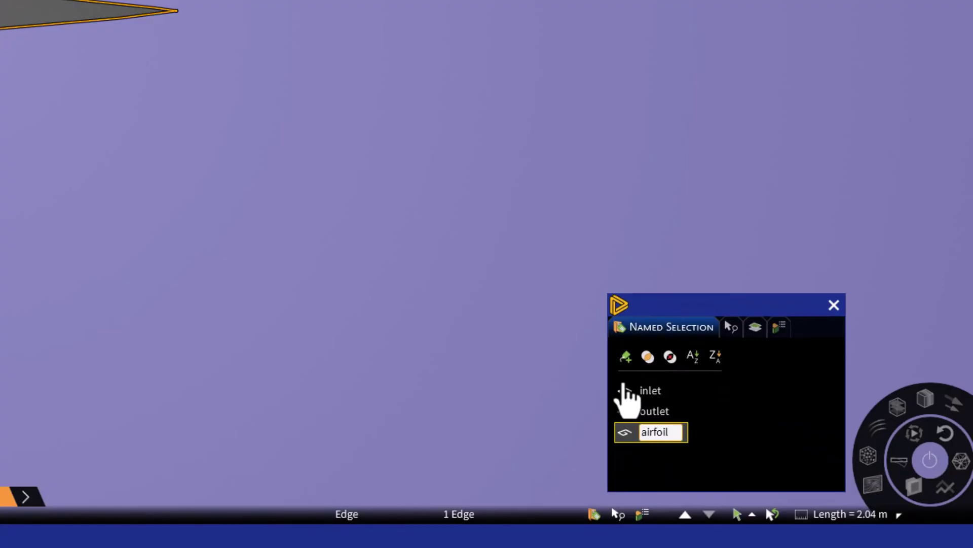
key(Return)
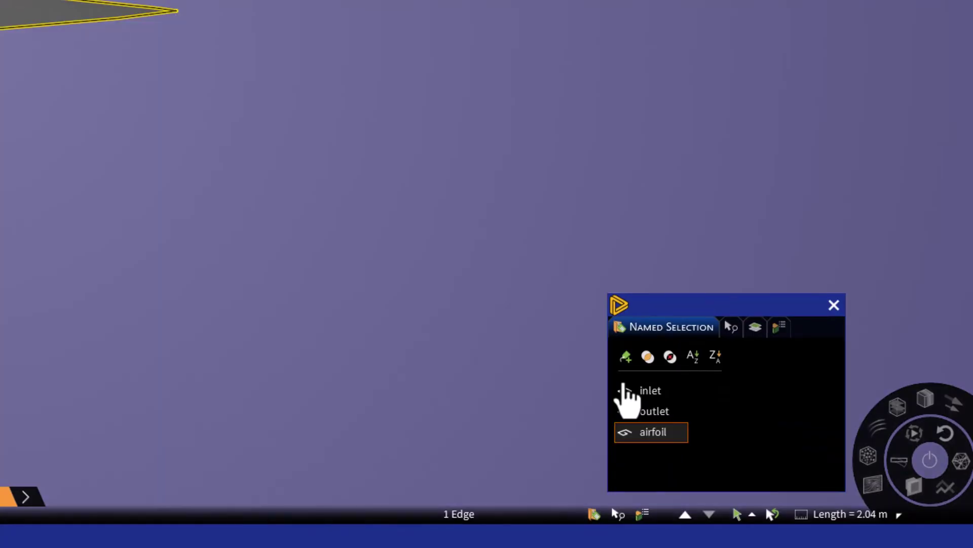
click(626, 397)
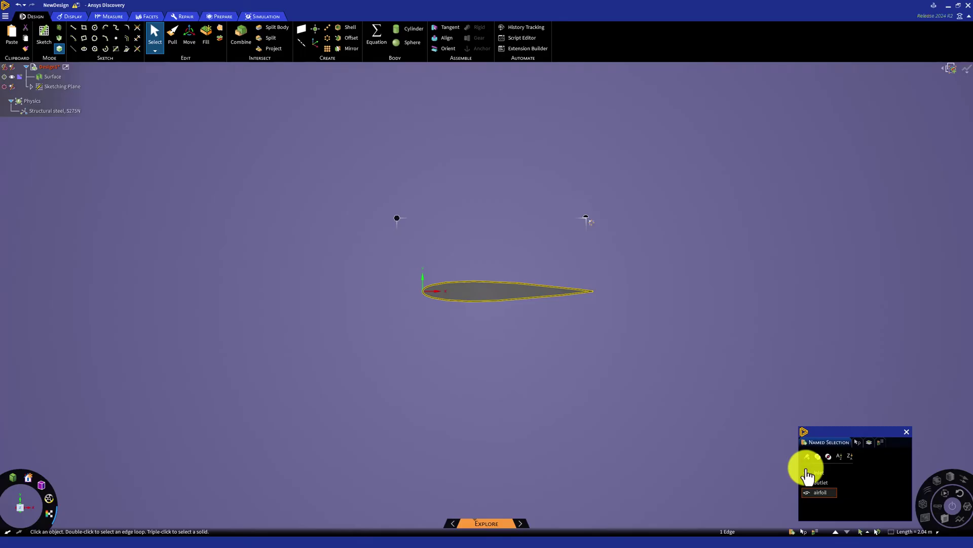
- Highlight the inlet edges to verify them, then save the design with Ctrl+S
click(821, 473)
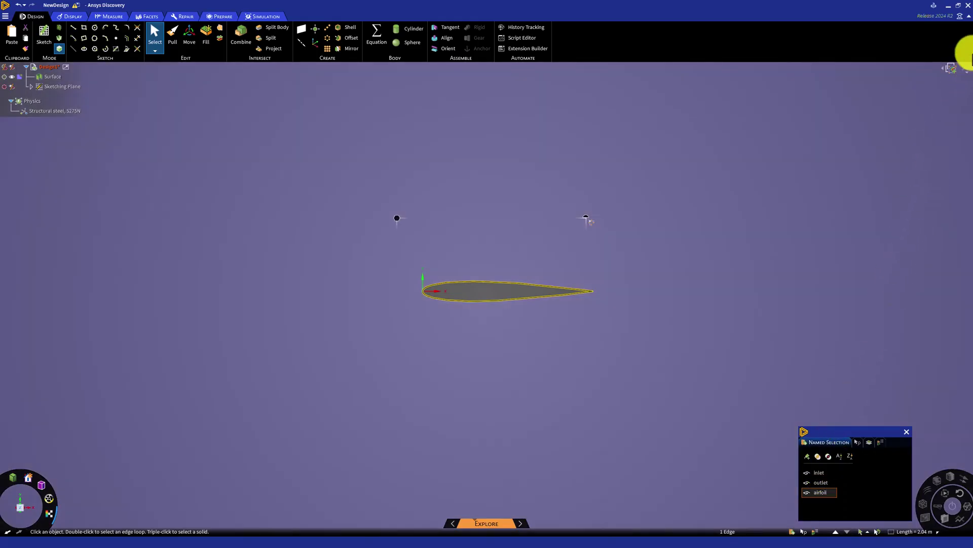
key(ctrl+s)
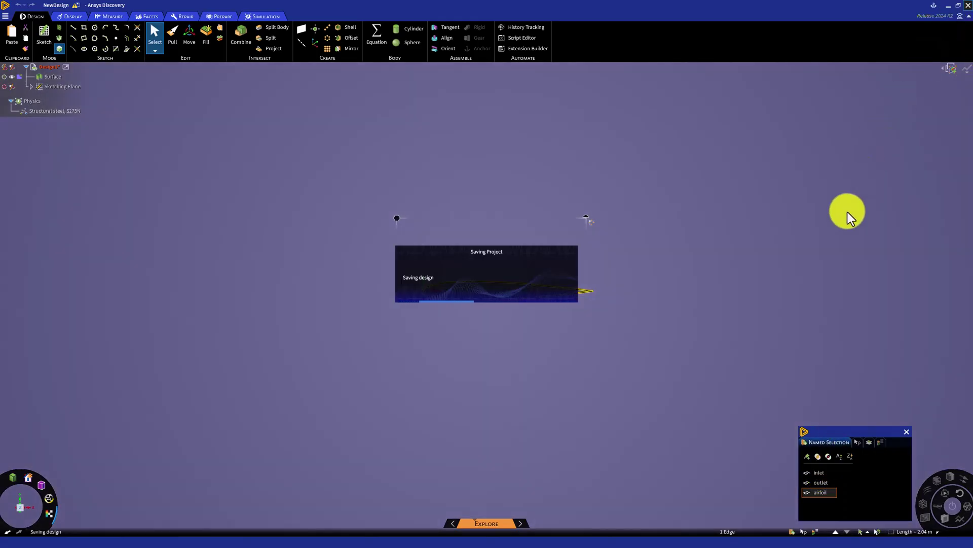